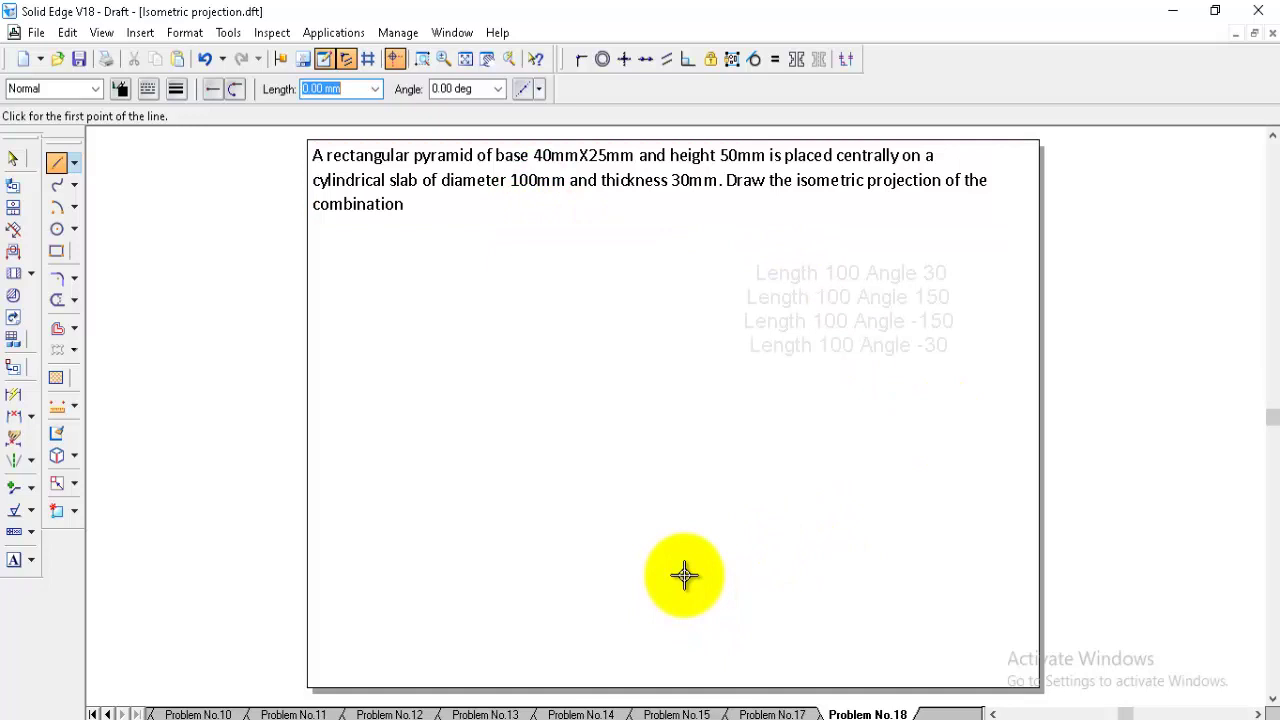
Step: Draw the 100 mm isometric rhombus with edges at 30°, 150°, -150° and -30°
left_click(685, 571)
type("100")
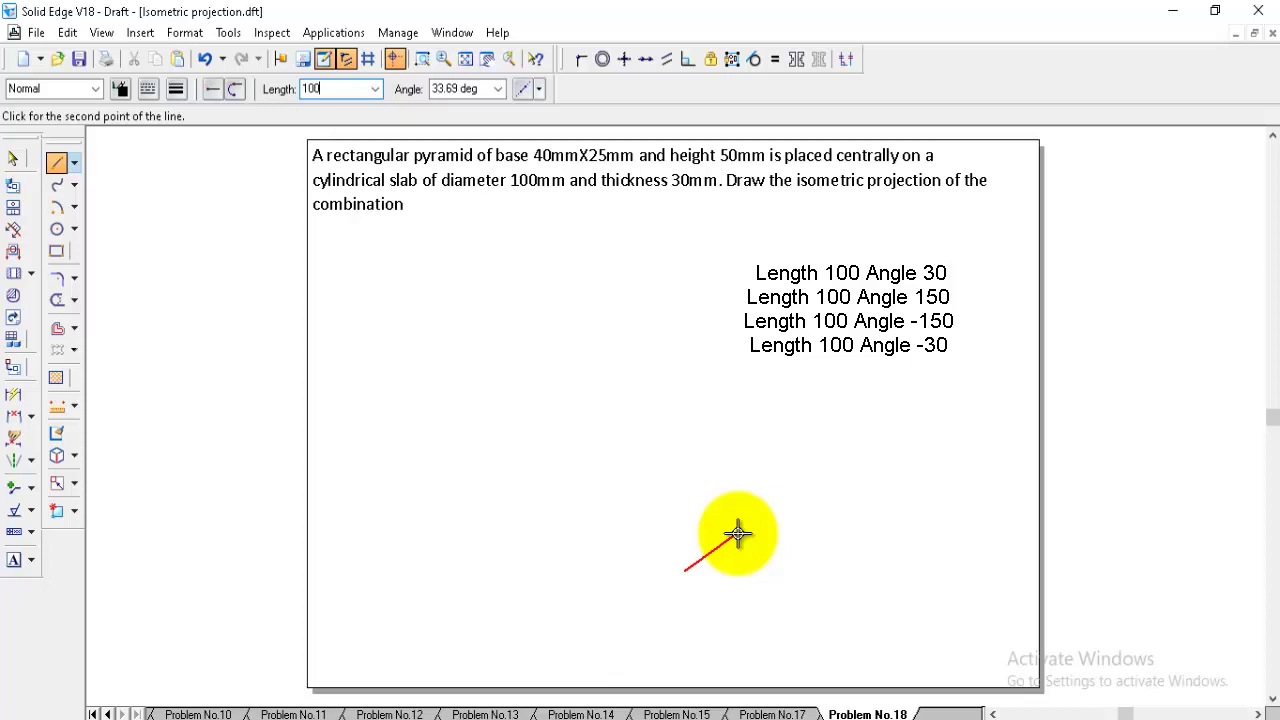
key("Tab")
type("30")
key("Return")
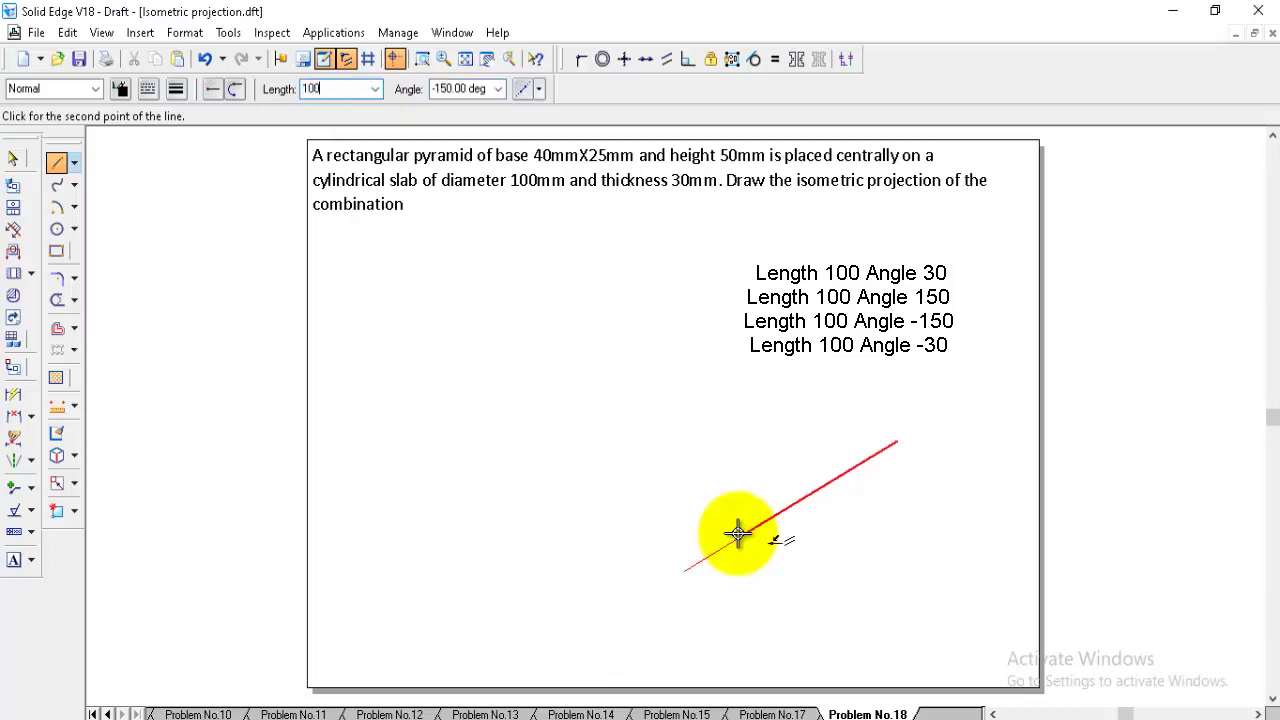
key("Return")
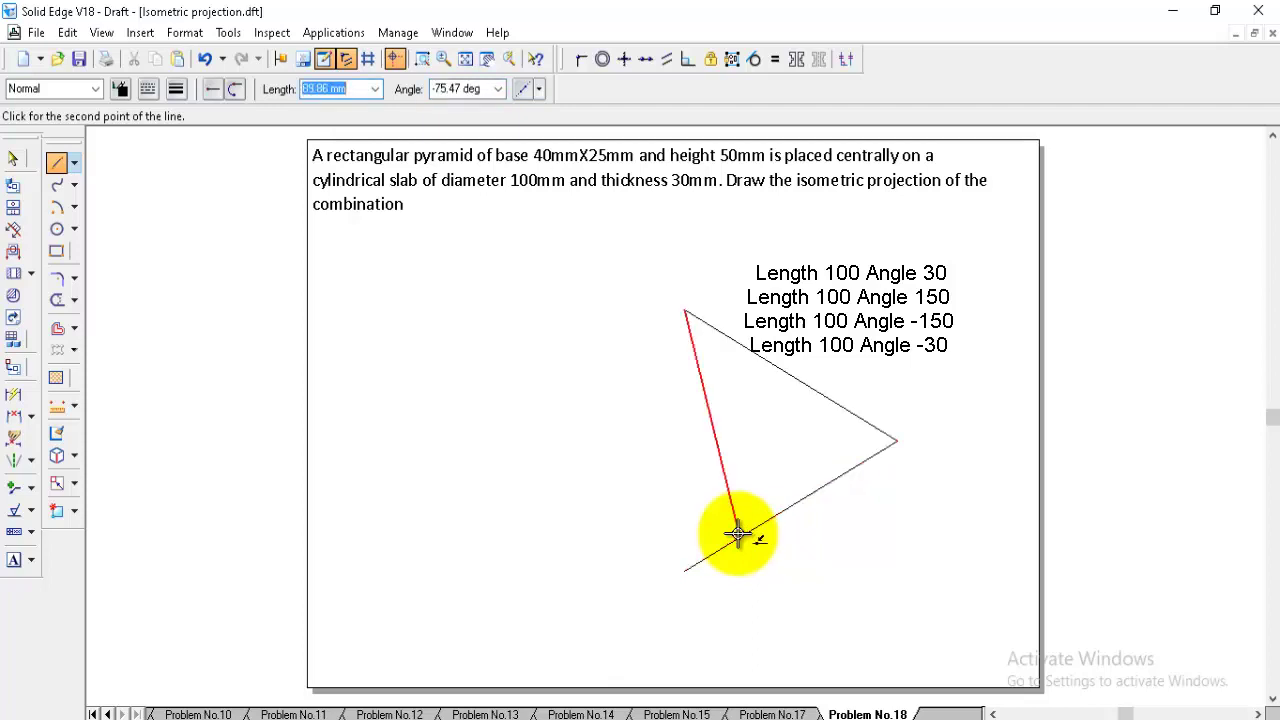
key("Tab")
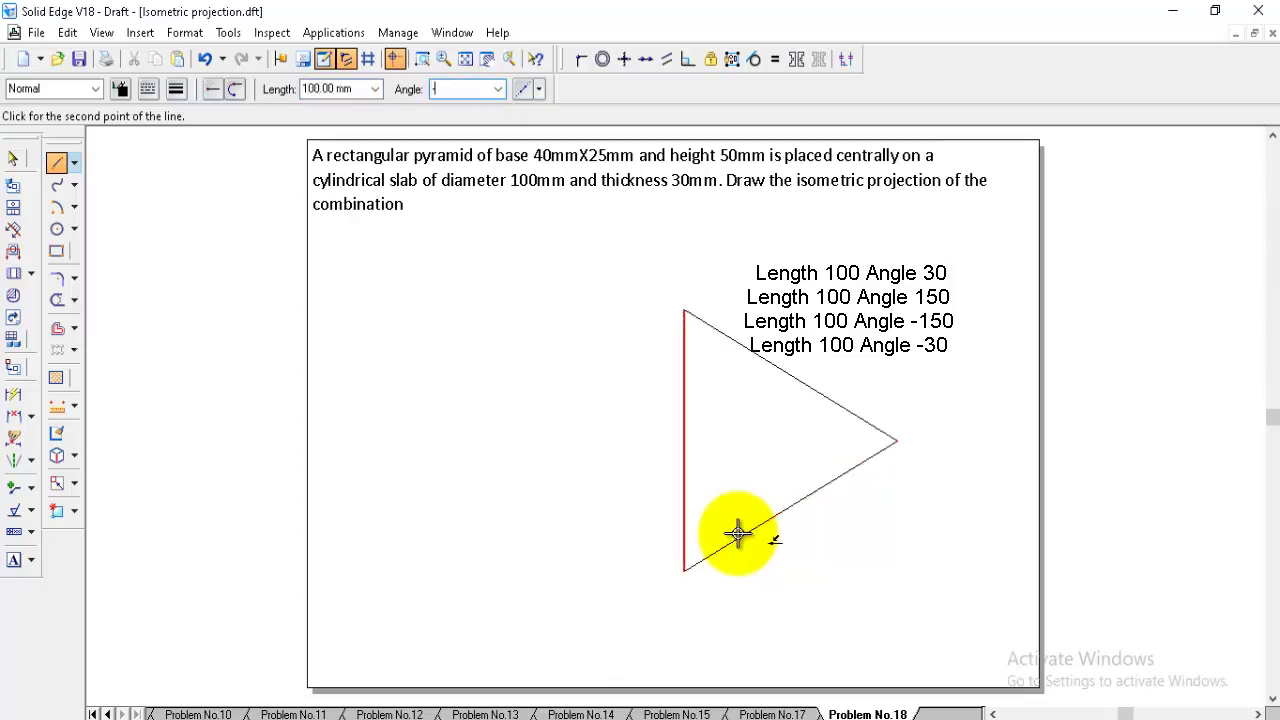
type("-150")
key("Return")
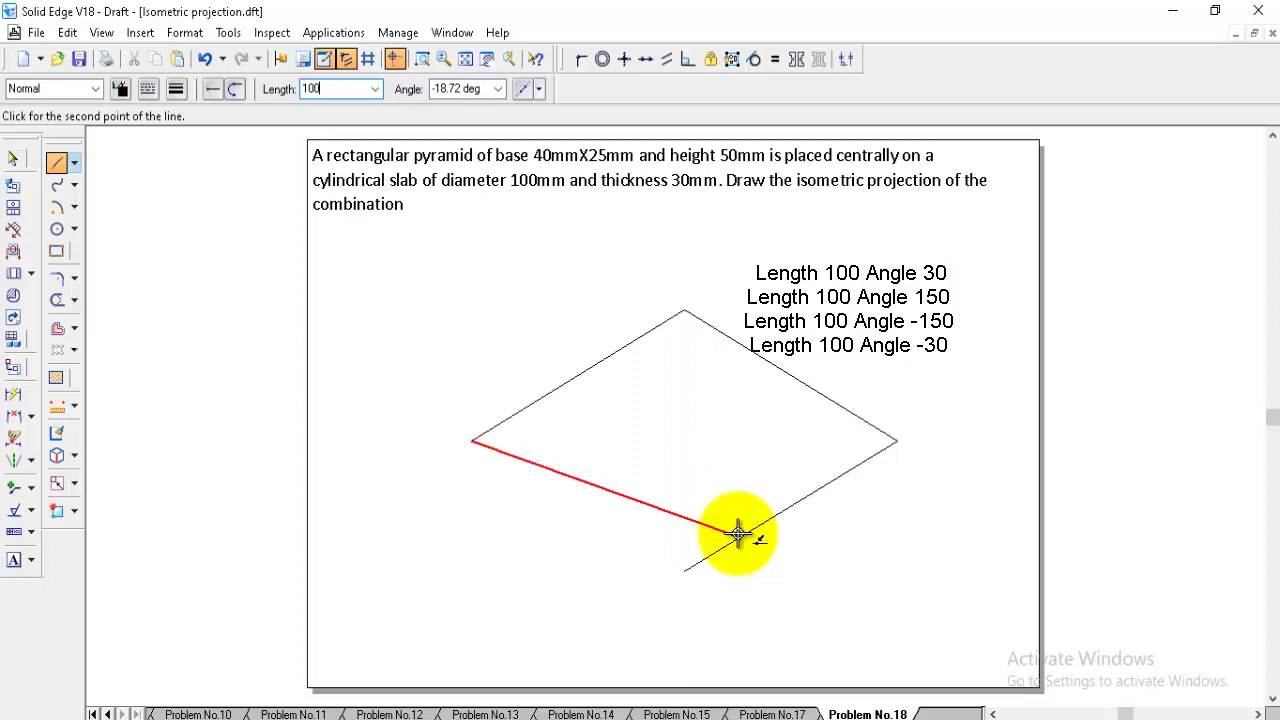
key("Tab")
type("-30")
key("Return")
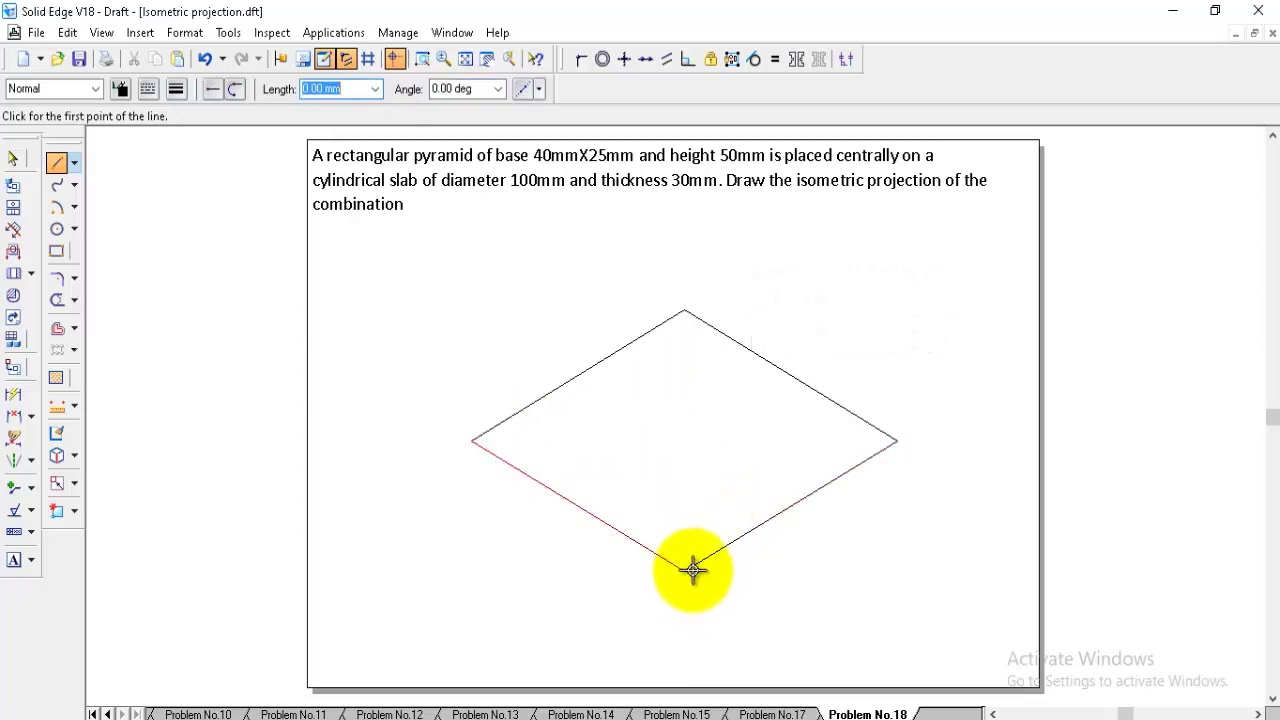
Step: Join the bottom and top vertices to the midpoints of the opposite sides
left_click(580, 375)
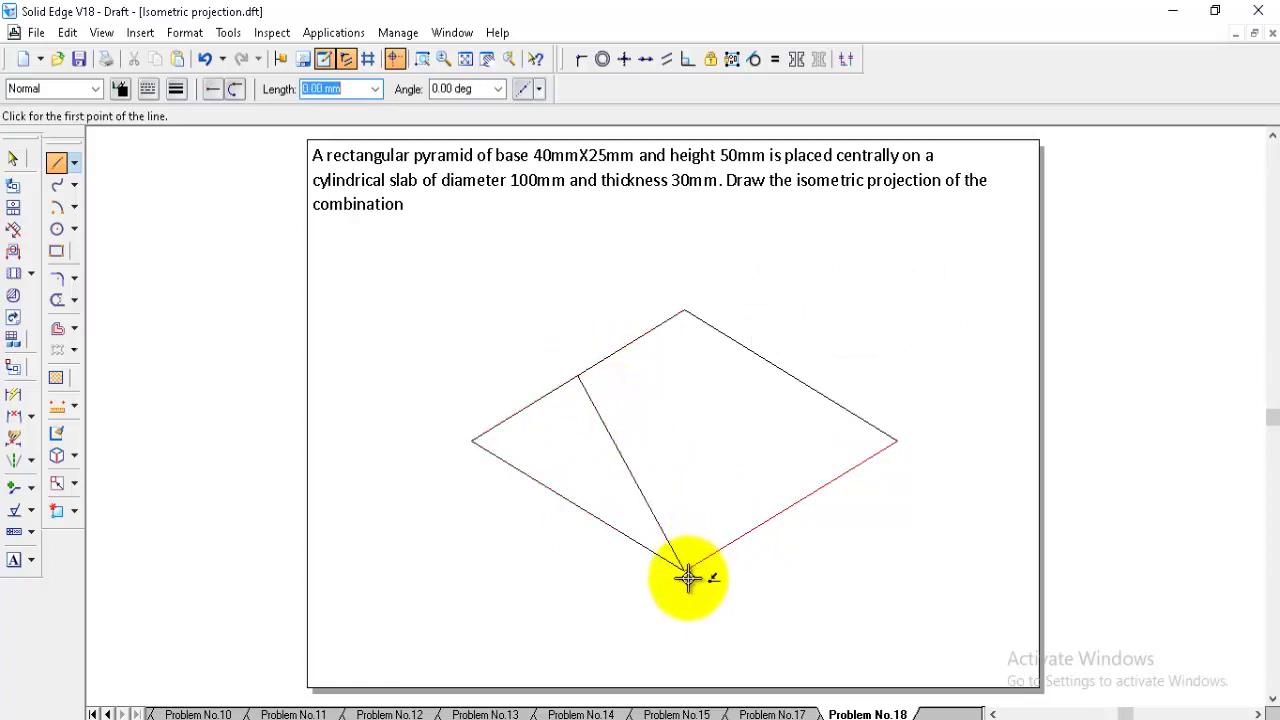
left_click(790, 377)
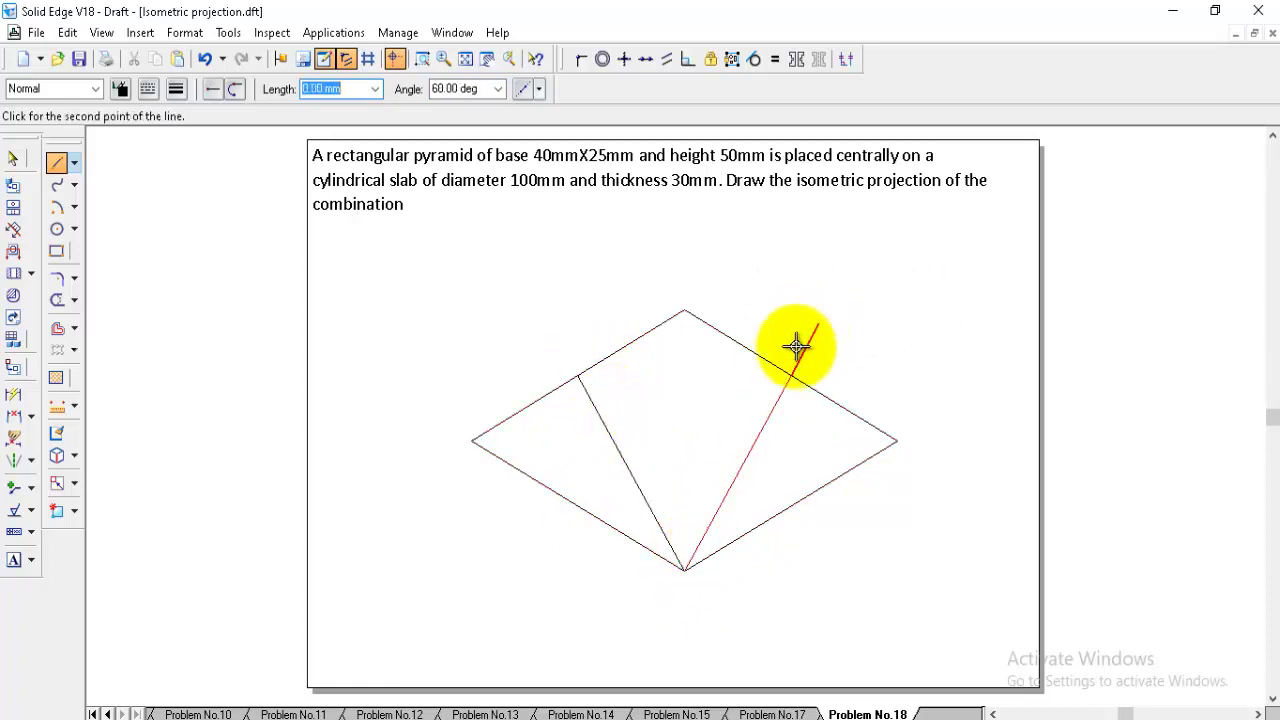
left_click(685, 312)
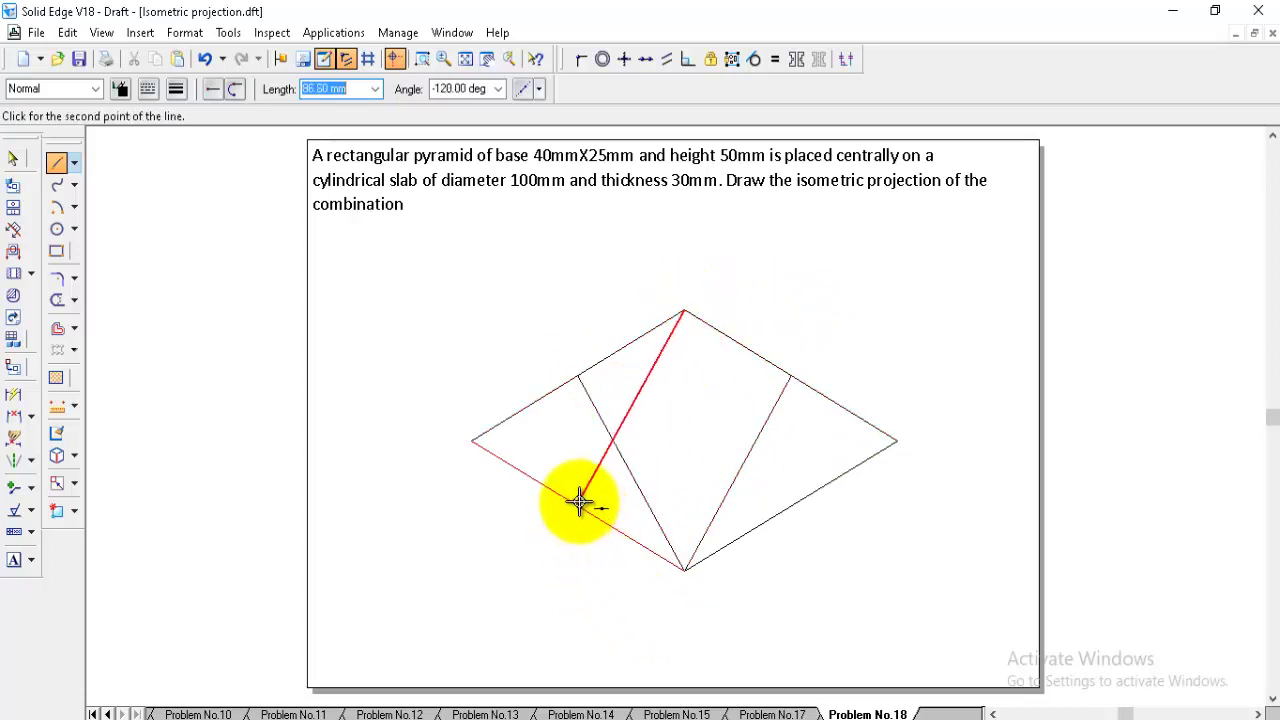
left_click(578, 505)
left_click(687, 313)
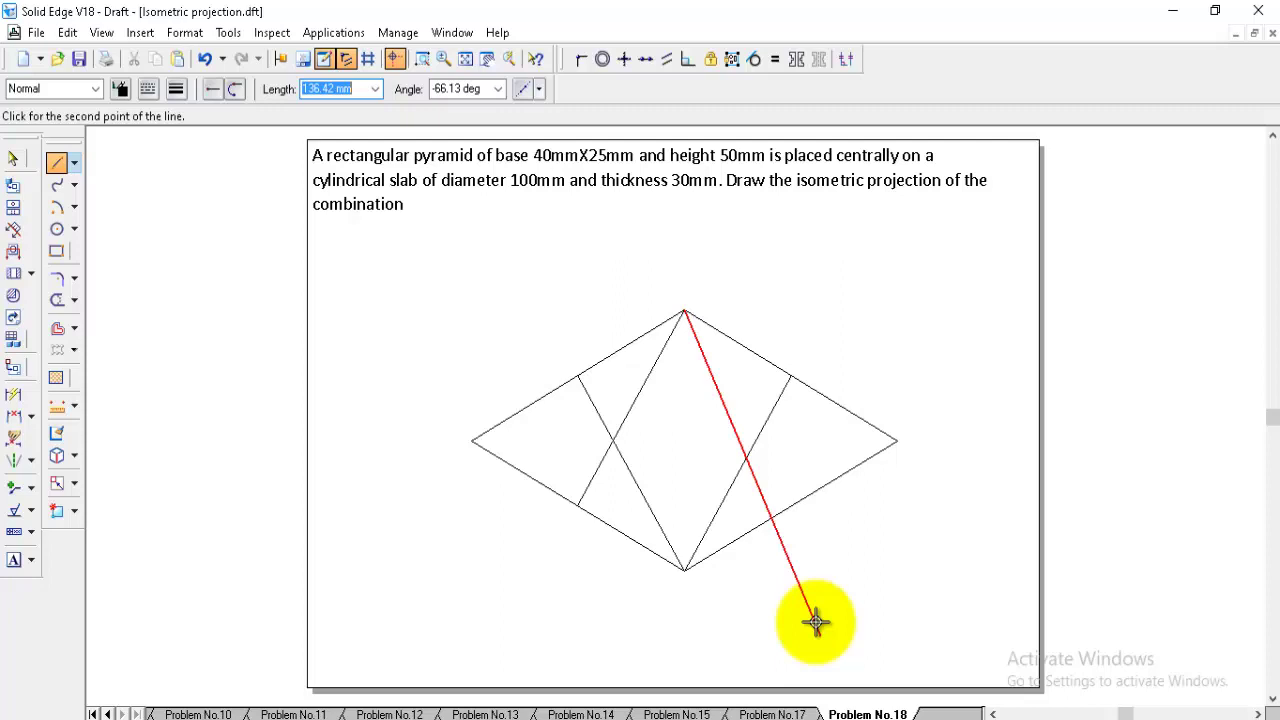
left_click(790, 505)
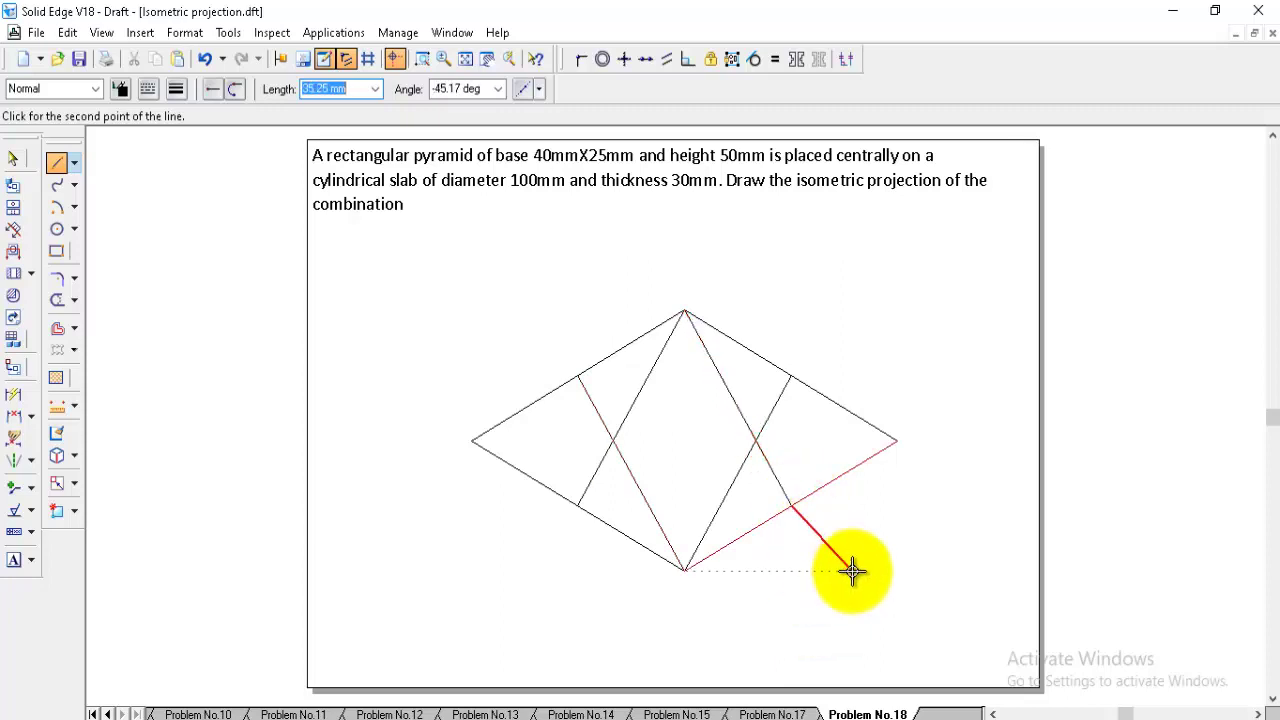
right_click(851, 571)
Step: In Visible style, draw the top and bottom arcs centred on the bottom and top vertices
left_click(58, 206)
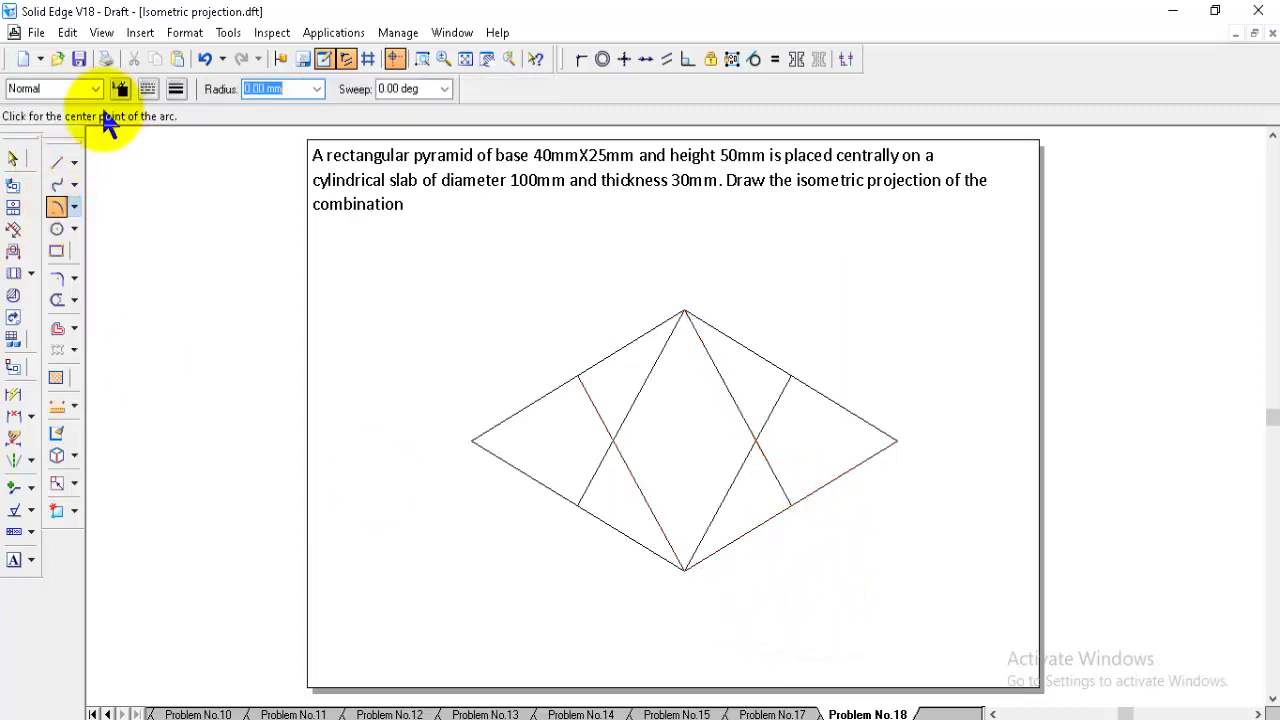
left_click(100, 87)
left_click(35, 237)
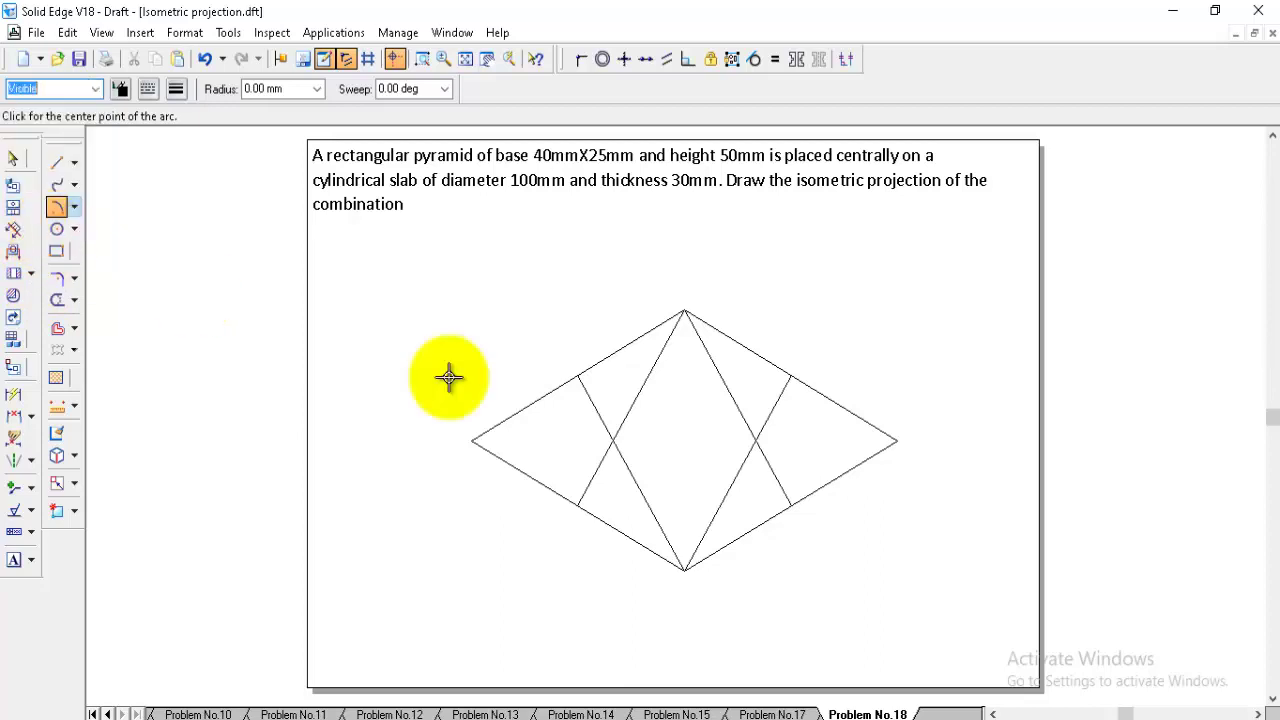
left_click(684, 569)
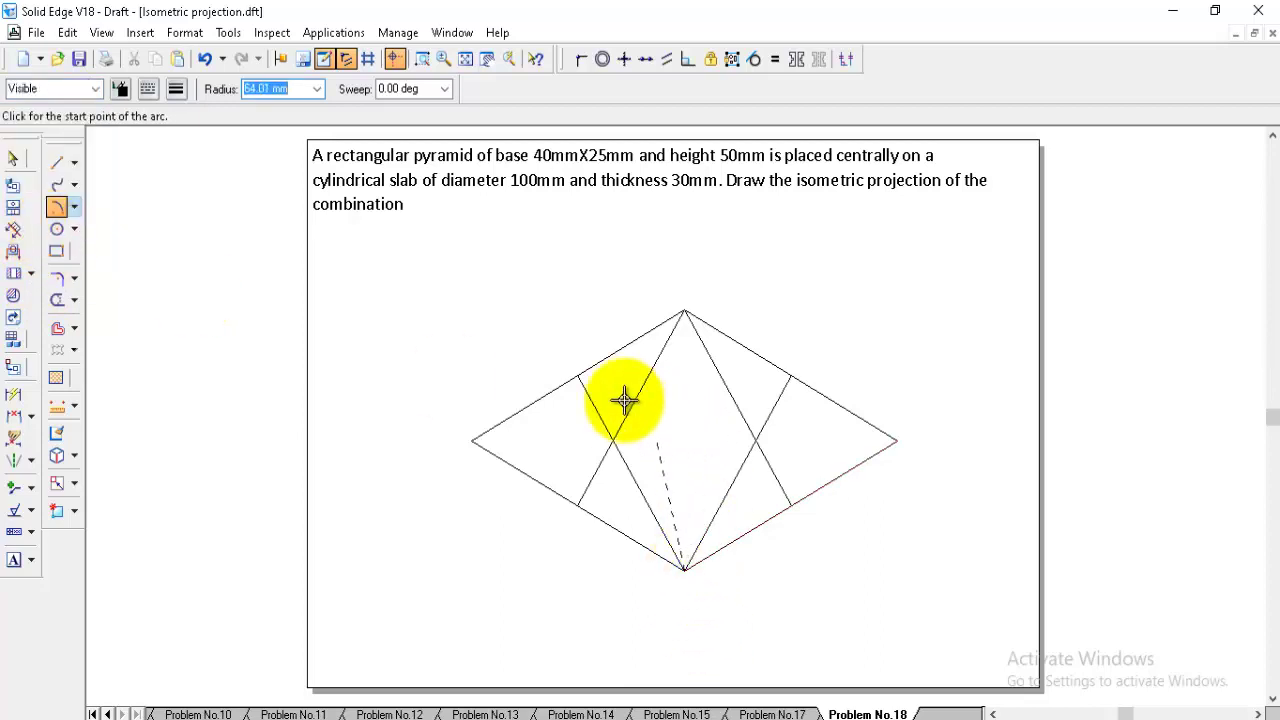
left_click(581, 376)
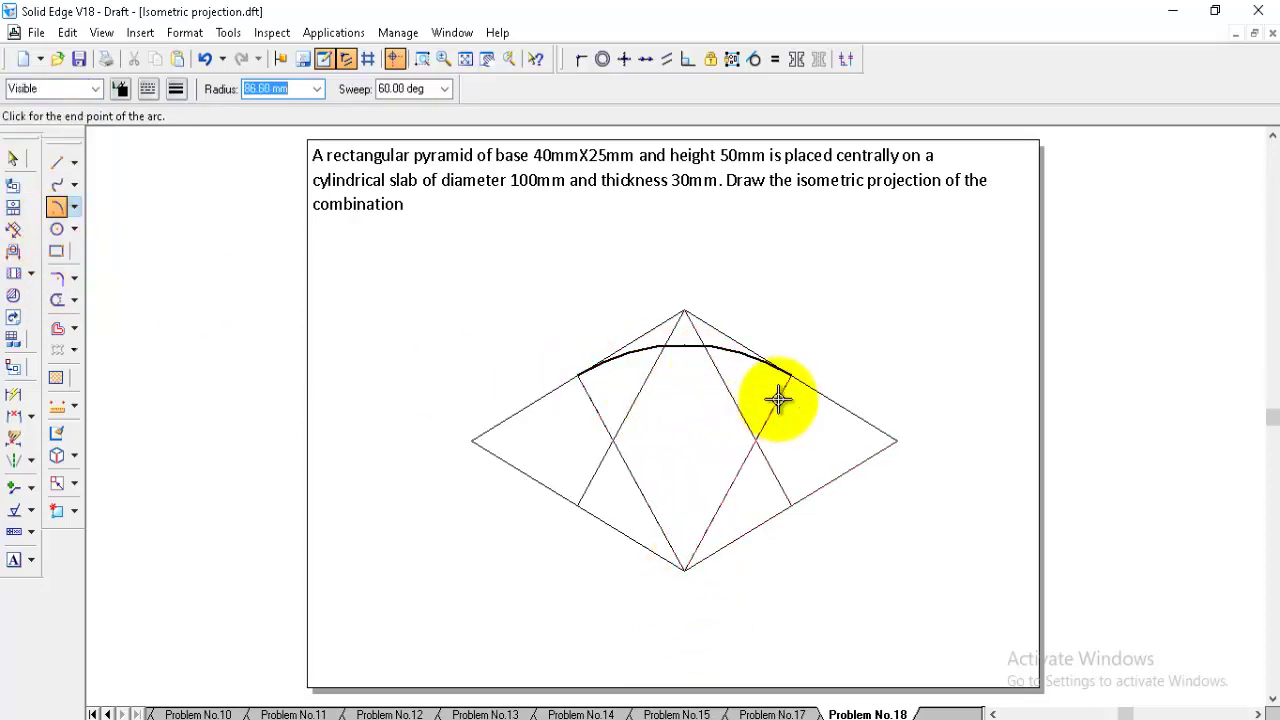
left_click(778, 400)
left_click(685, 311)
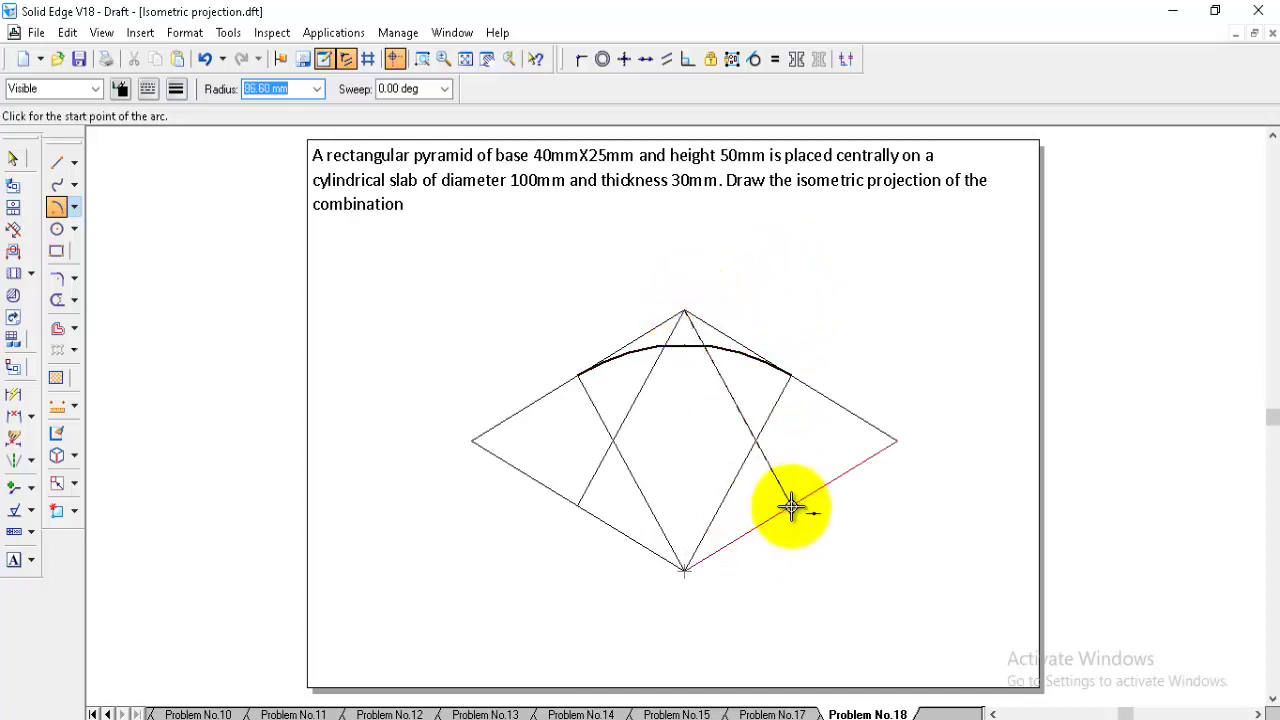
left_click(791, 506)
left_click(579, 505)
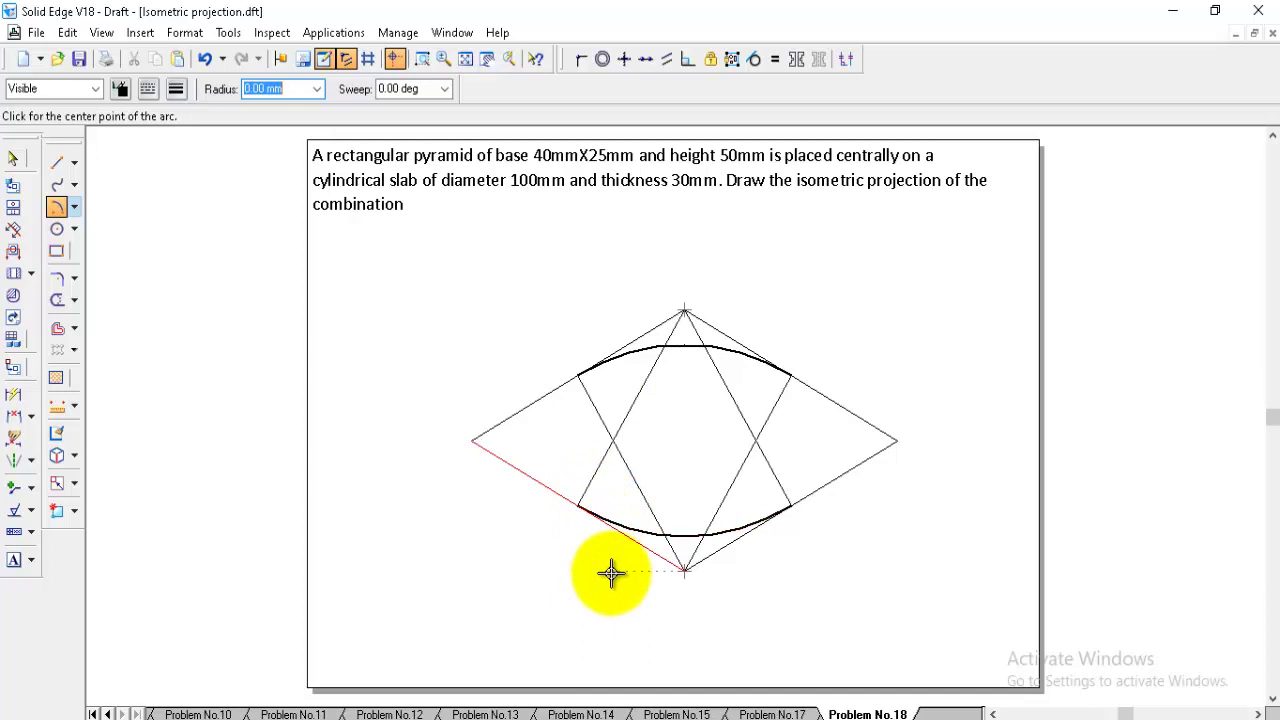
Step: Draw the right and left arcs centred on the construction-line intersections
left_click(757, 441)
left_click(791, 375)
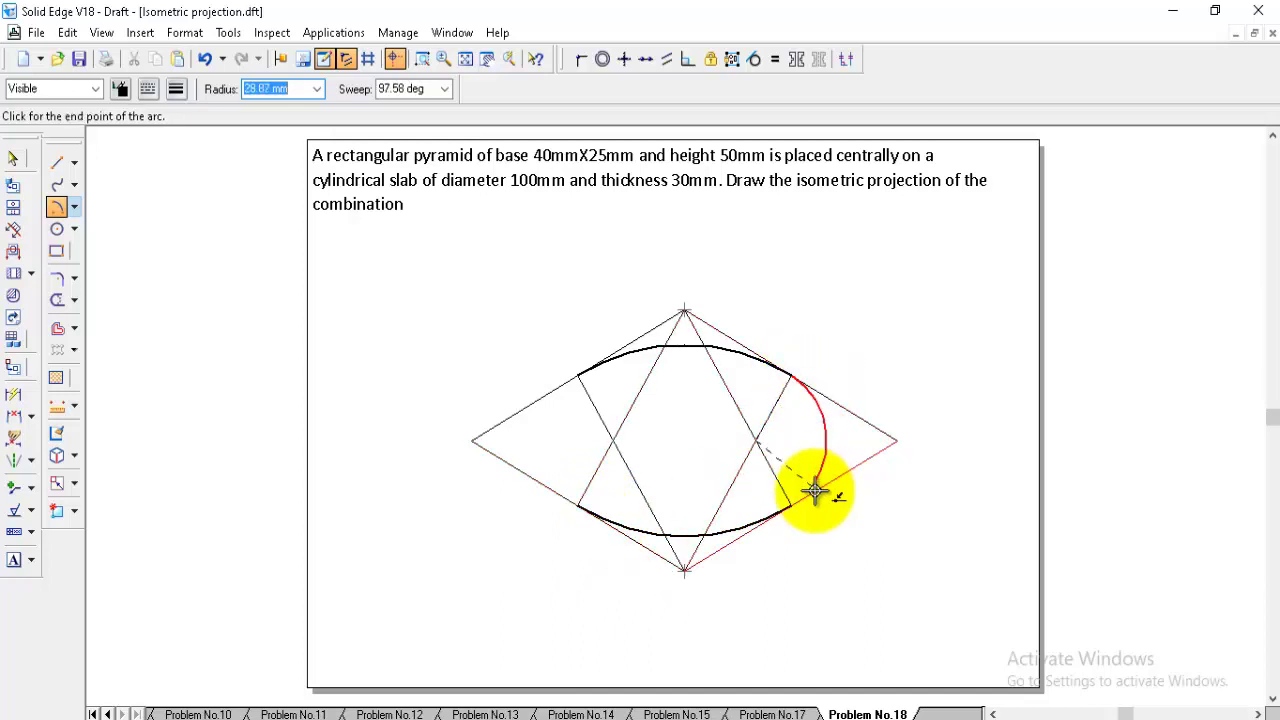
left_click(793, 505)
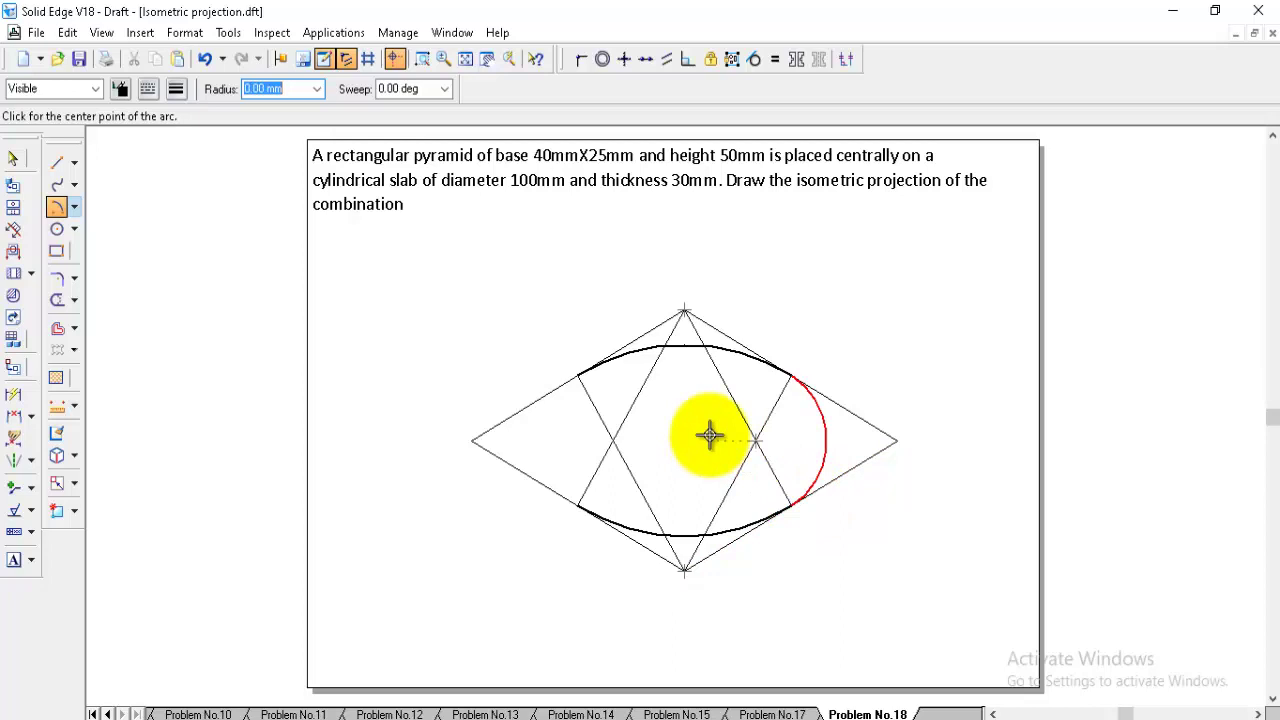
left_click(612, 441)
left_click(579, 377)
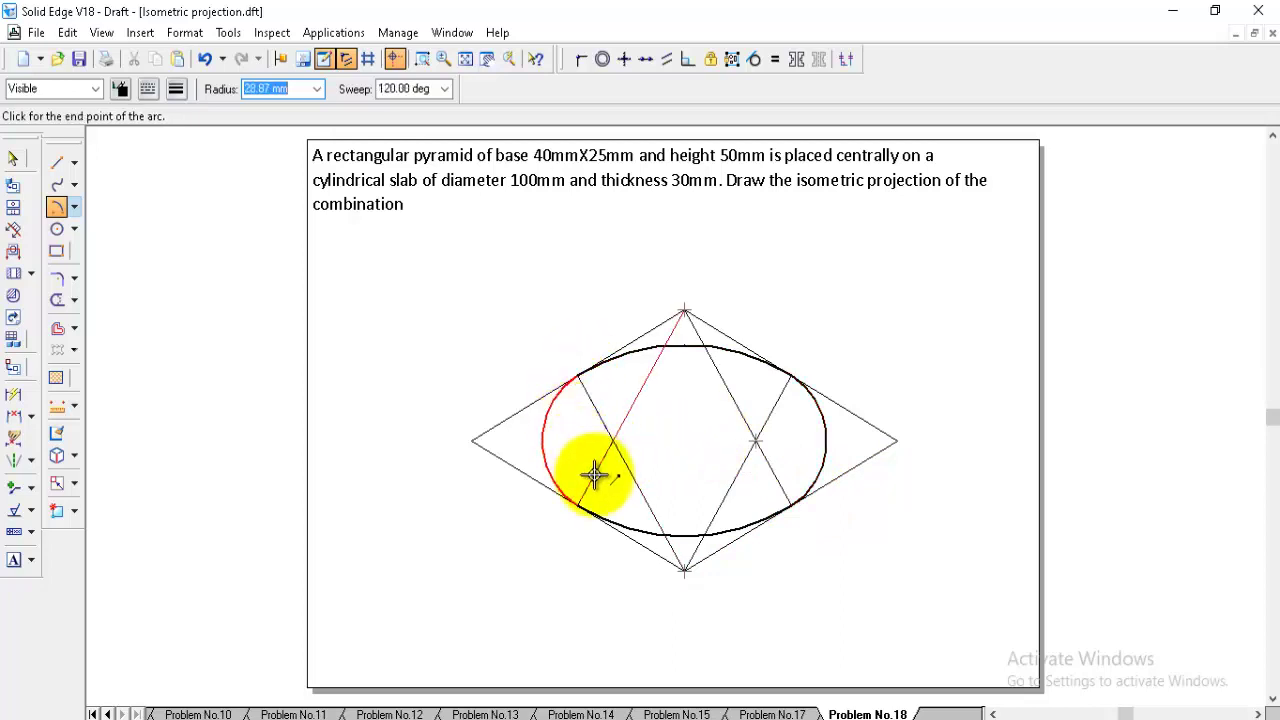
left_click(578, 505)
Step: Delete the four construction lines inside the ellipse
left_click(13, 158)
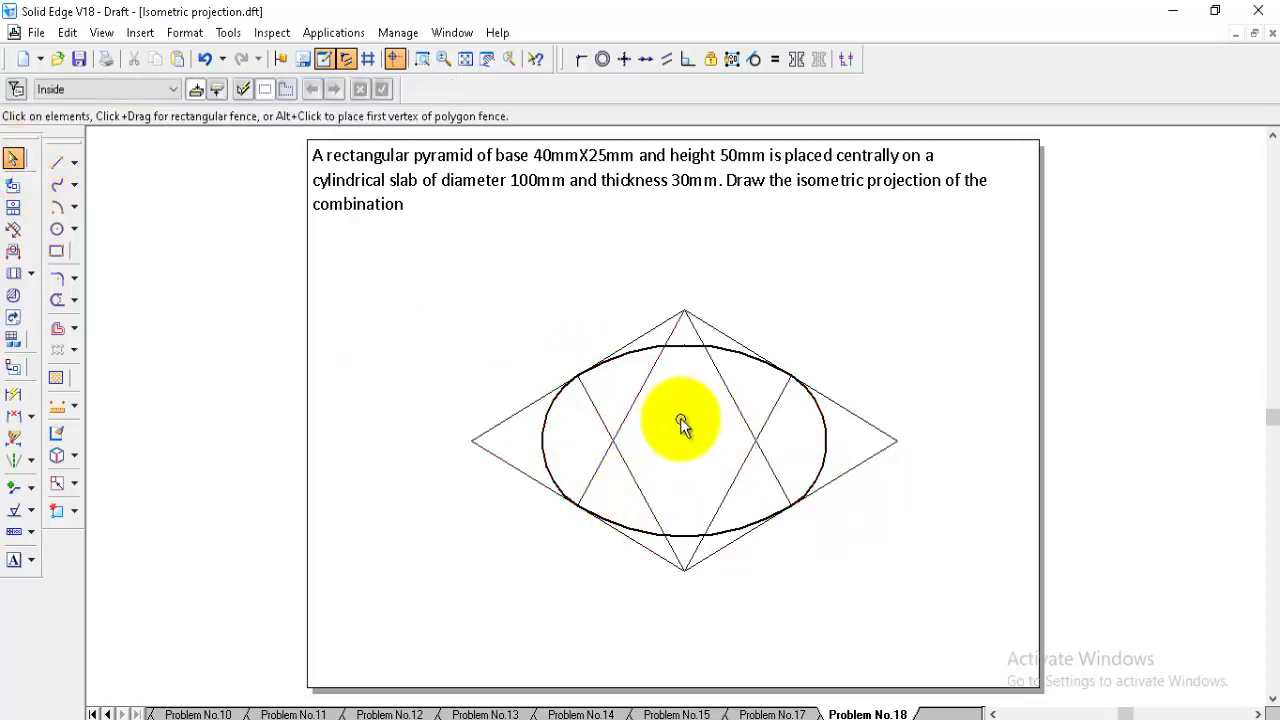
left_click(634, 403)
key("Delete")
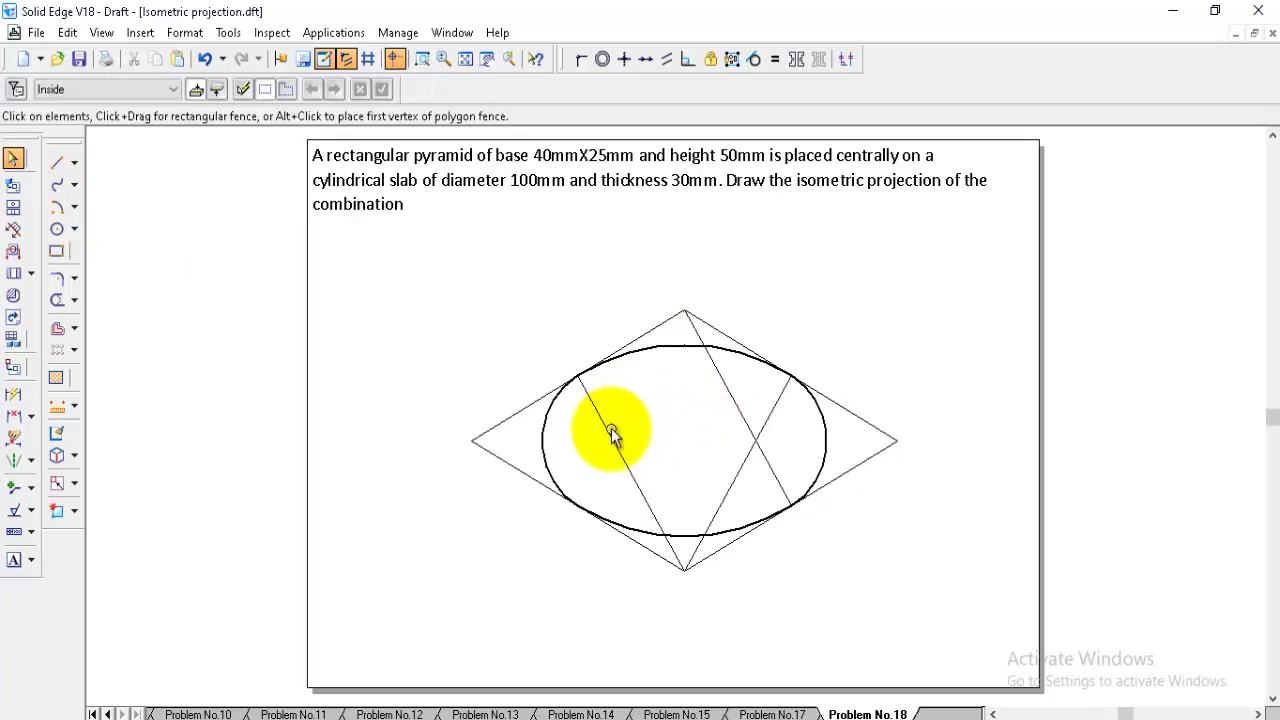
left_click(608, 430)
key("Delete")
left_click(740, 400)
key("Delete")
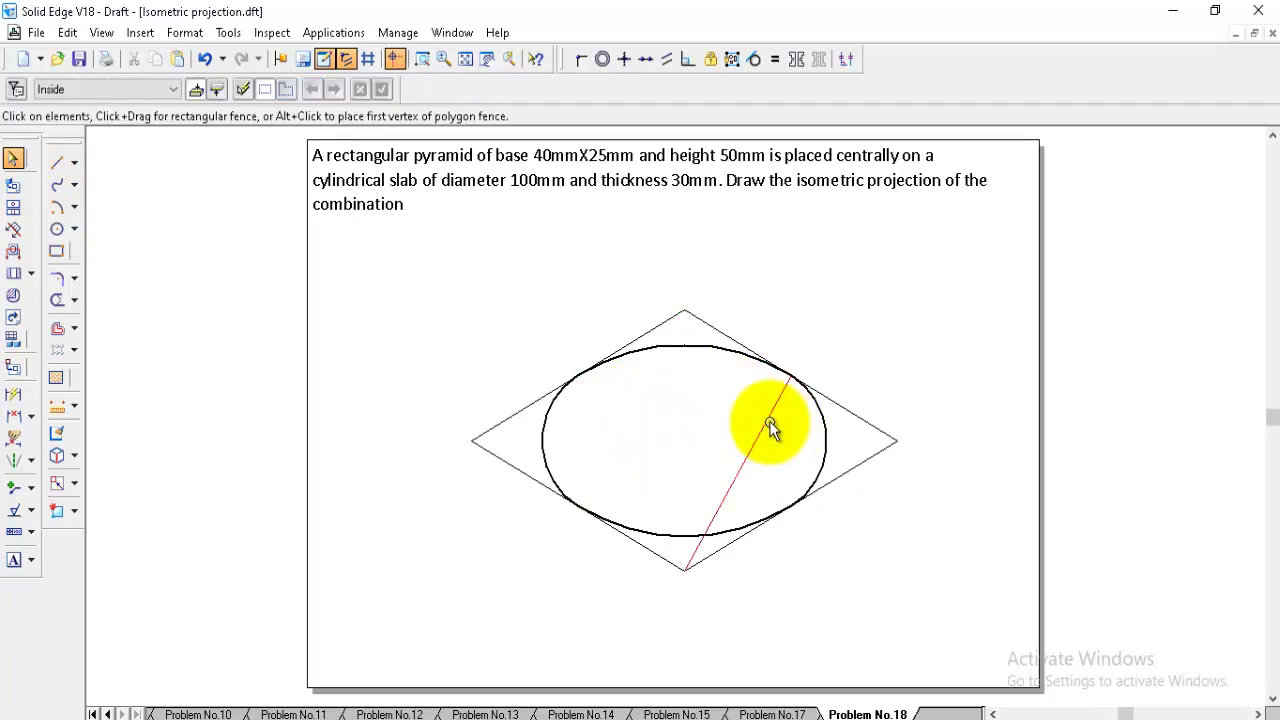
left_click(763, 426)
key("Delete")
Step: Draw a Normal-style horizontal line from the rhombus's left vertex to its right vertex
left_click(57, 163)
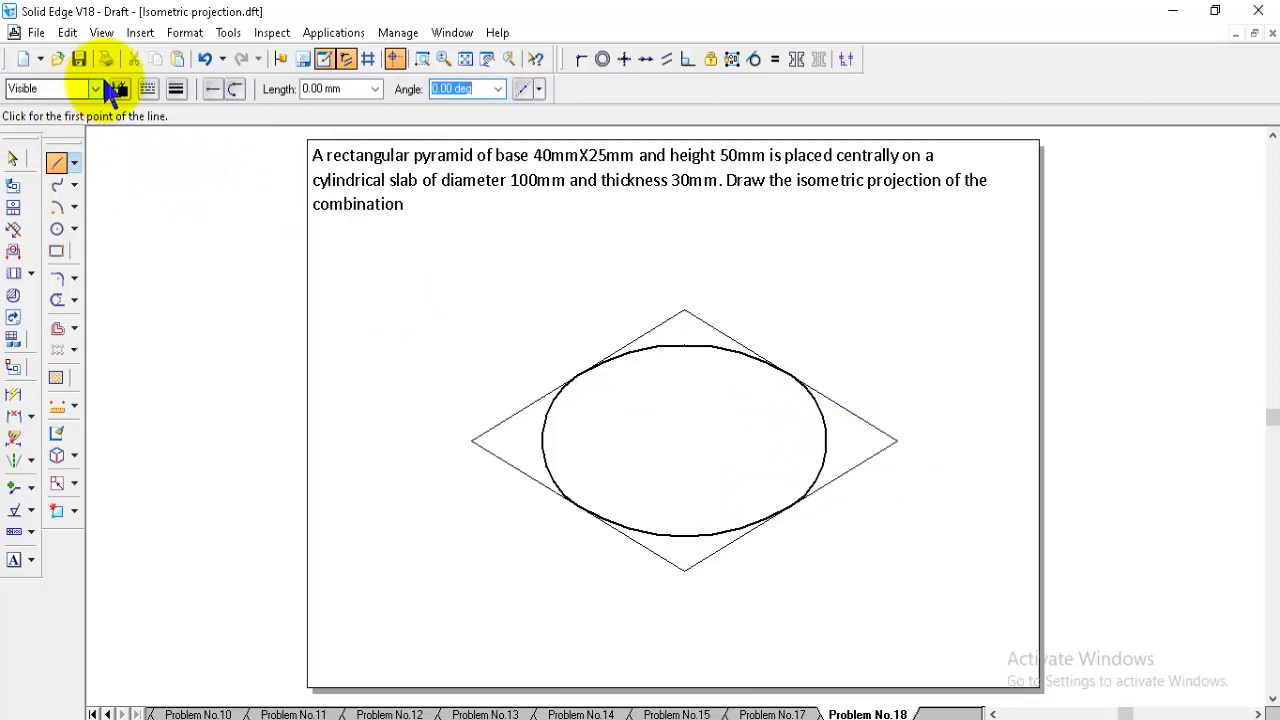
left_click(95, 88)
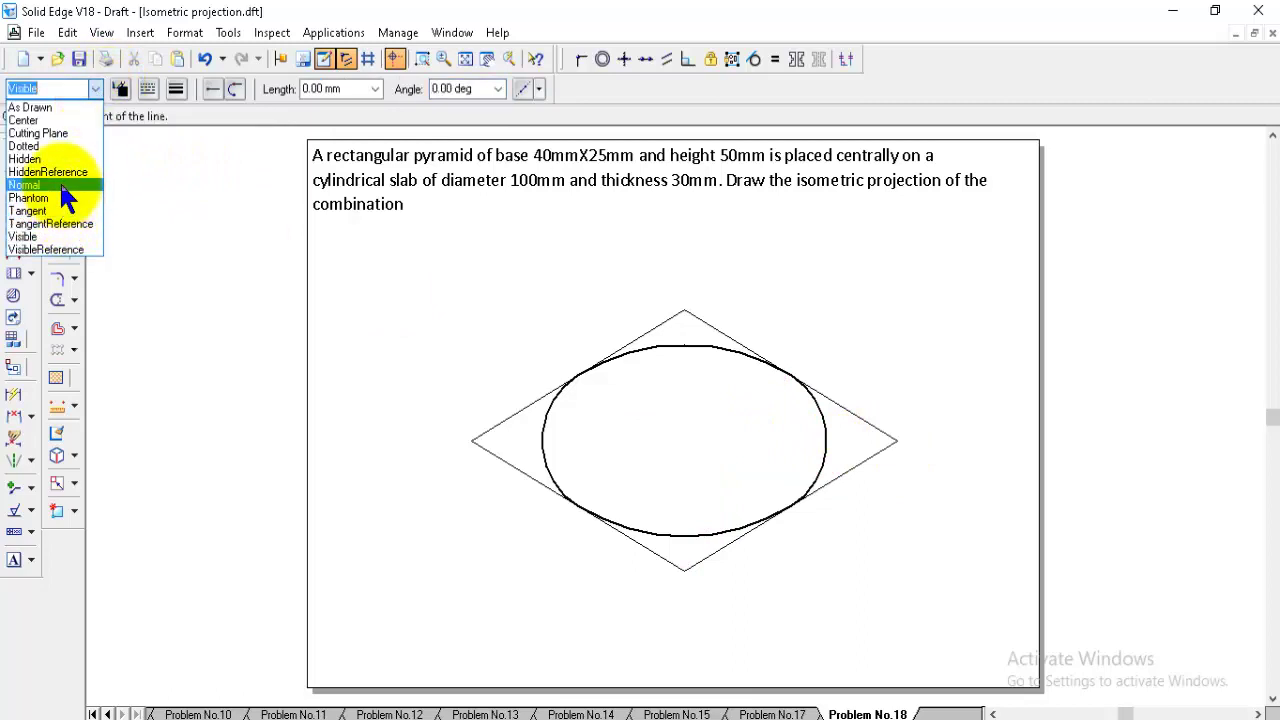
left_click(59, 181)
left_click(473, 440)
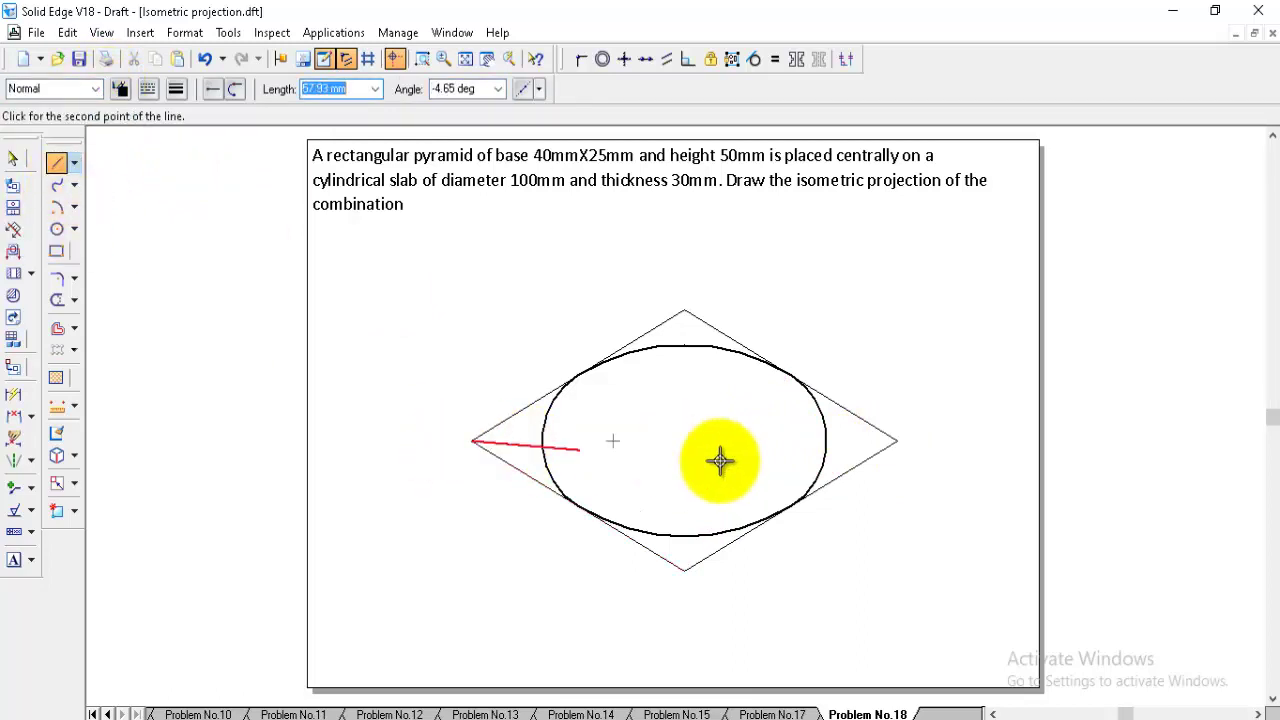
left_click(897, 440)
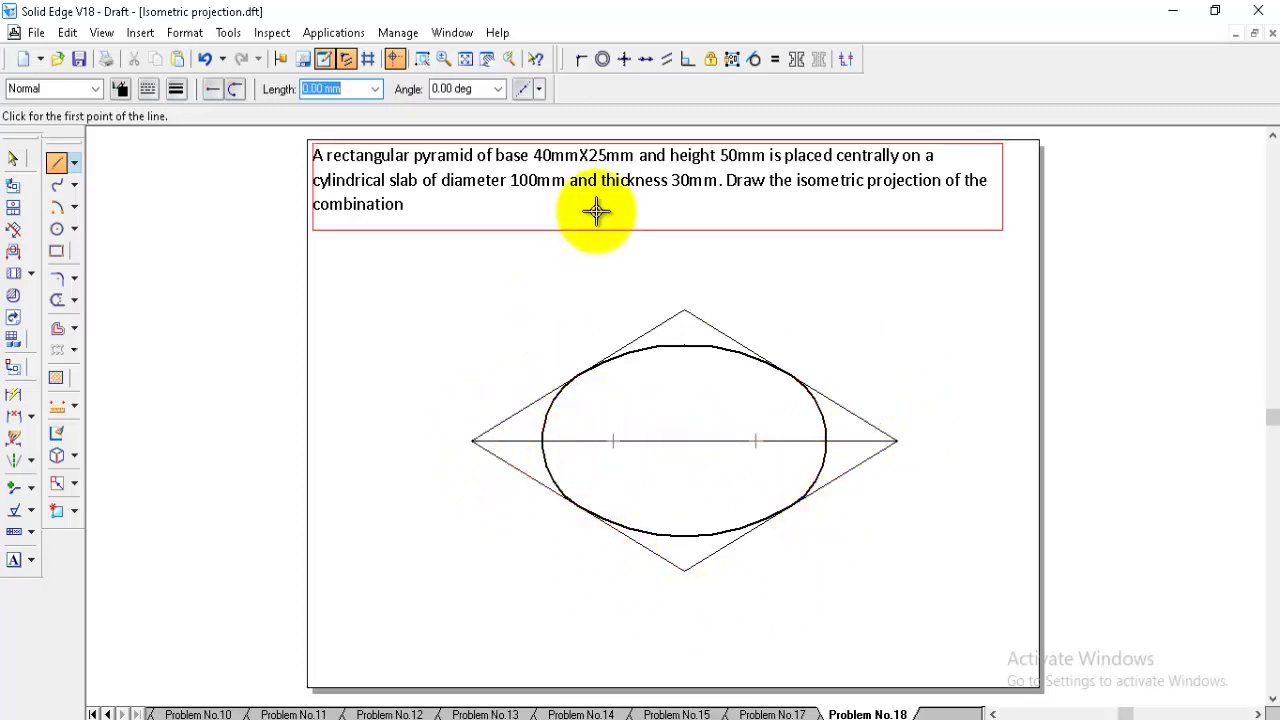
Step: Draw a 30 mm vertical line straight down from the left vertex
left_click(472, 442)
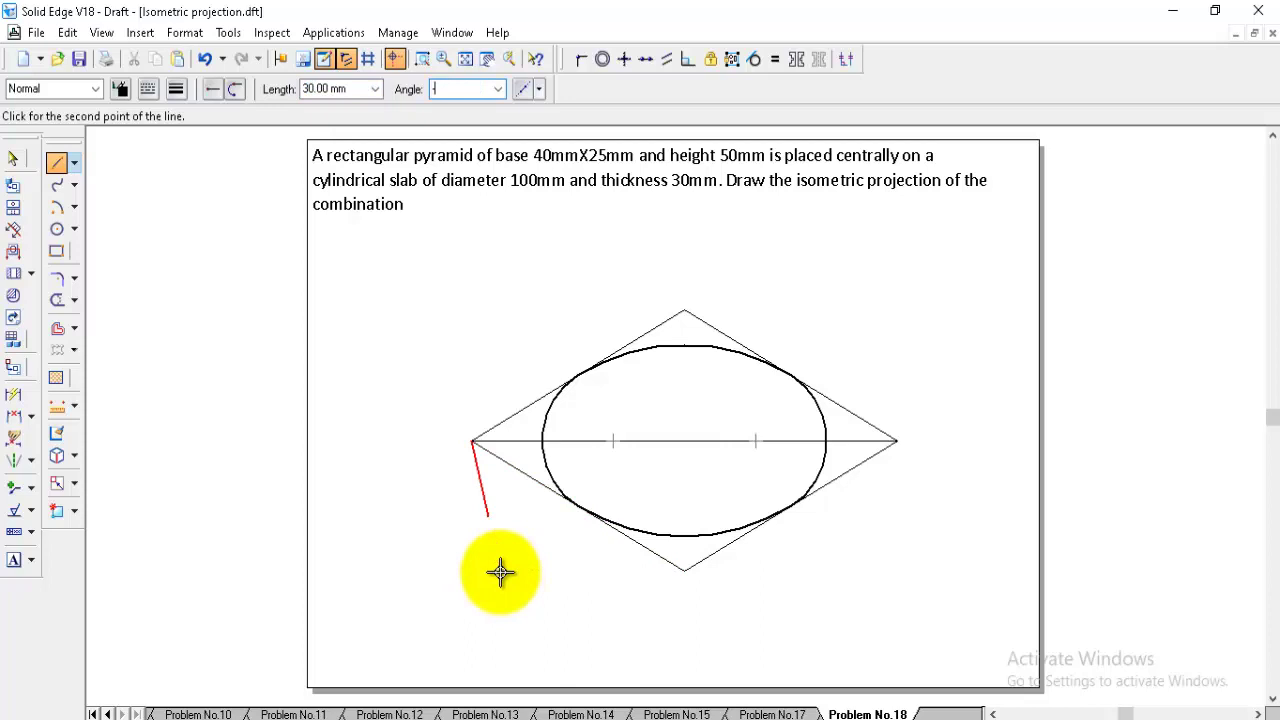
left_click(467, 89)
type("-90")
key("Return")
left_click(515, 576)
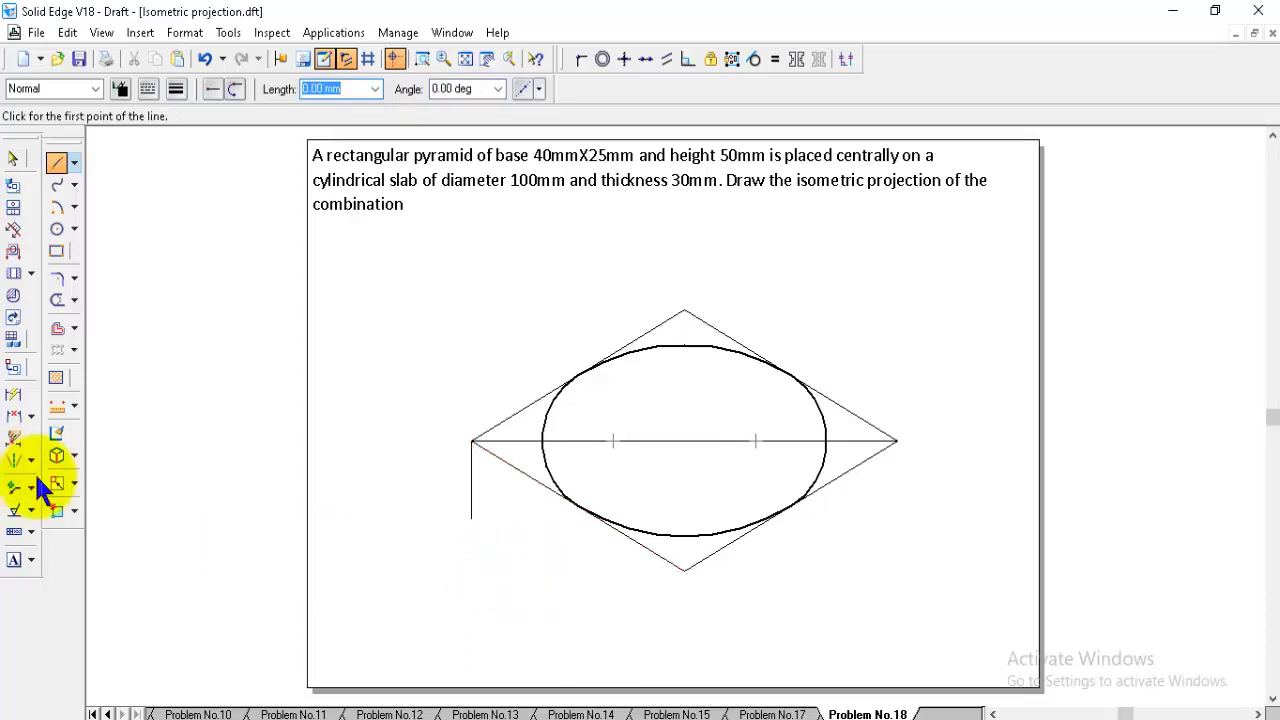
Step: Copy the ellipse's left, bottom and right arcs 30 mm down
left_click(74, 484)
left_click(117, 485)
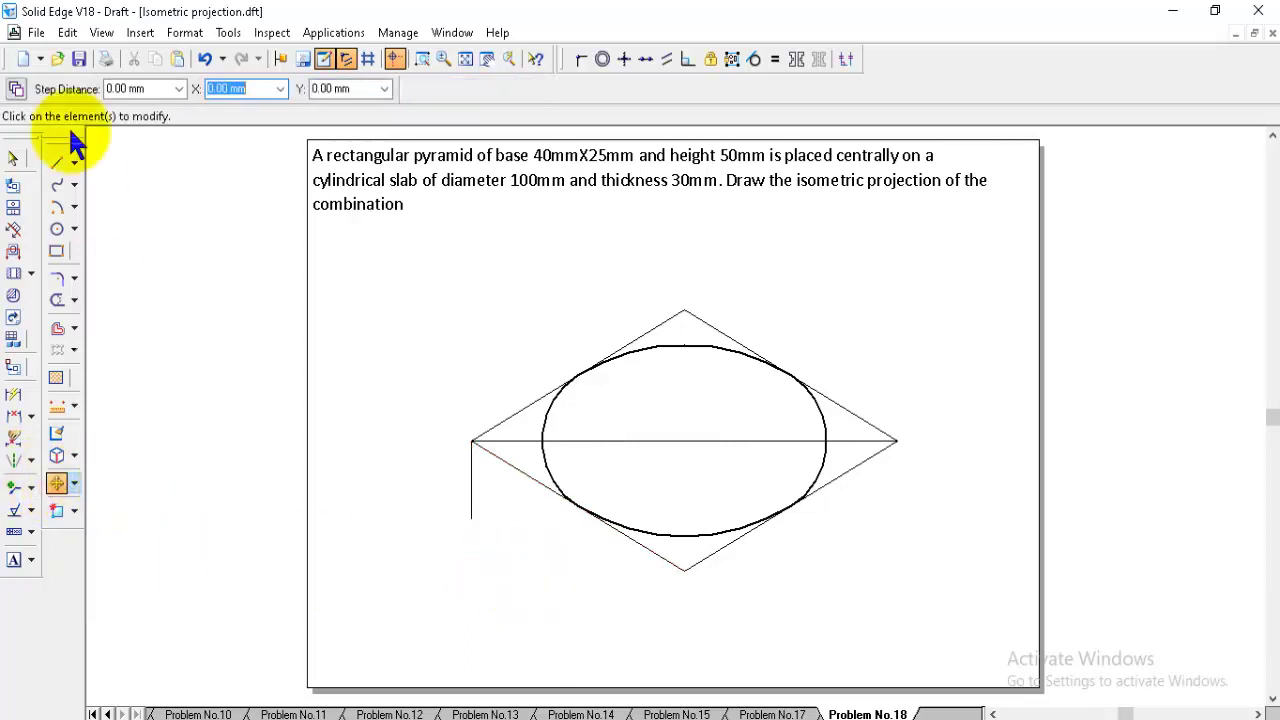
left_click(16, 89)
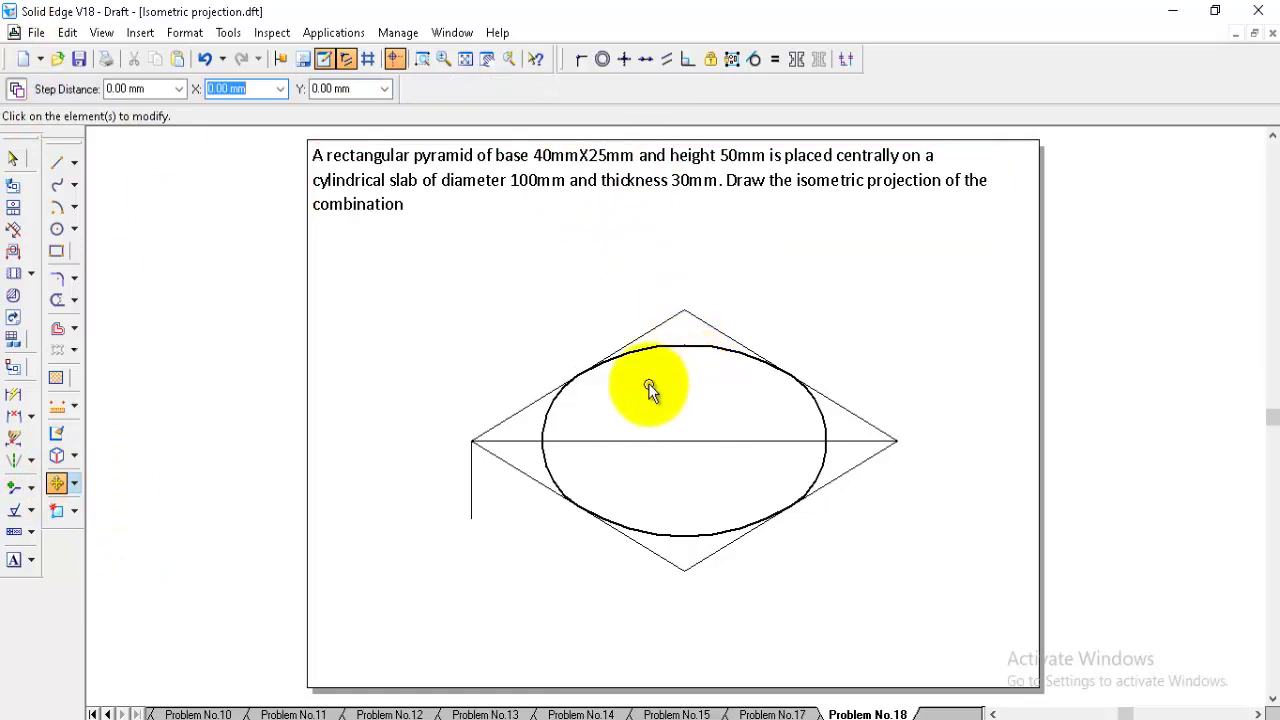
left_click(546, 420)
left_click(694, 534)
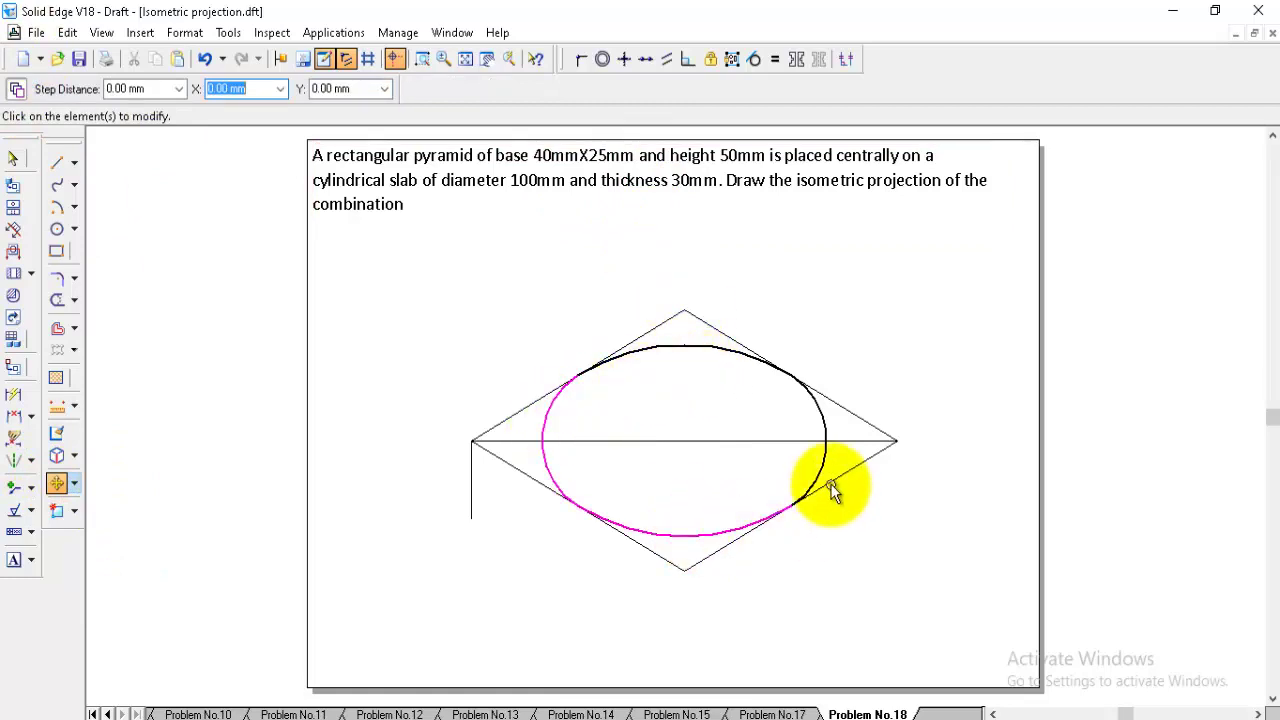
left_click(824, 474)
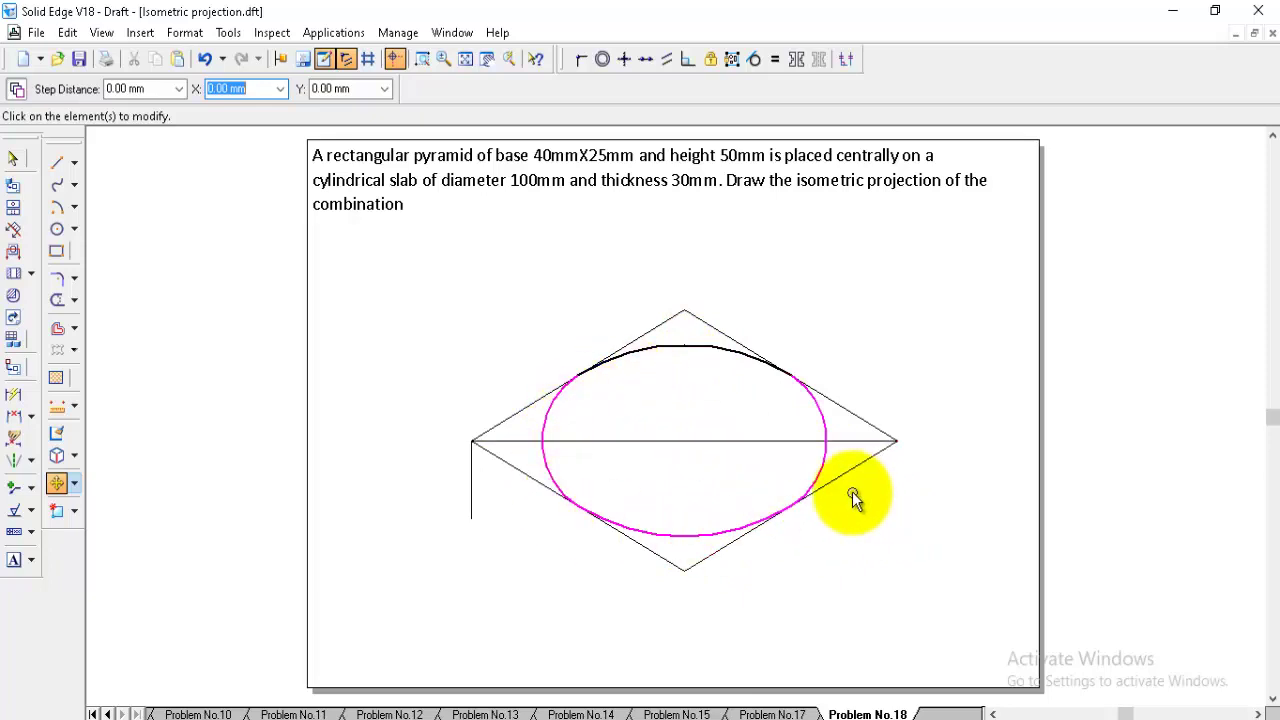
right_click(651, 467)
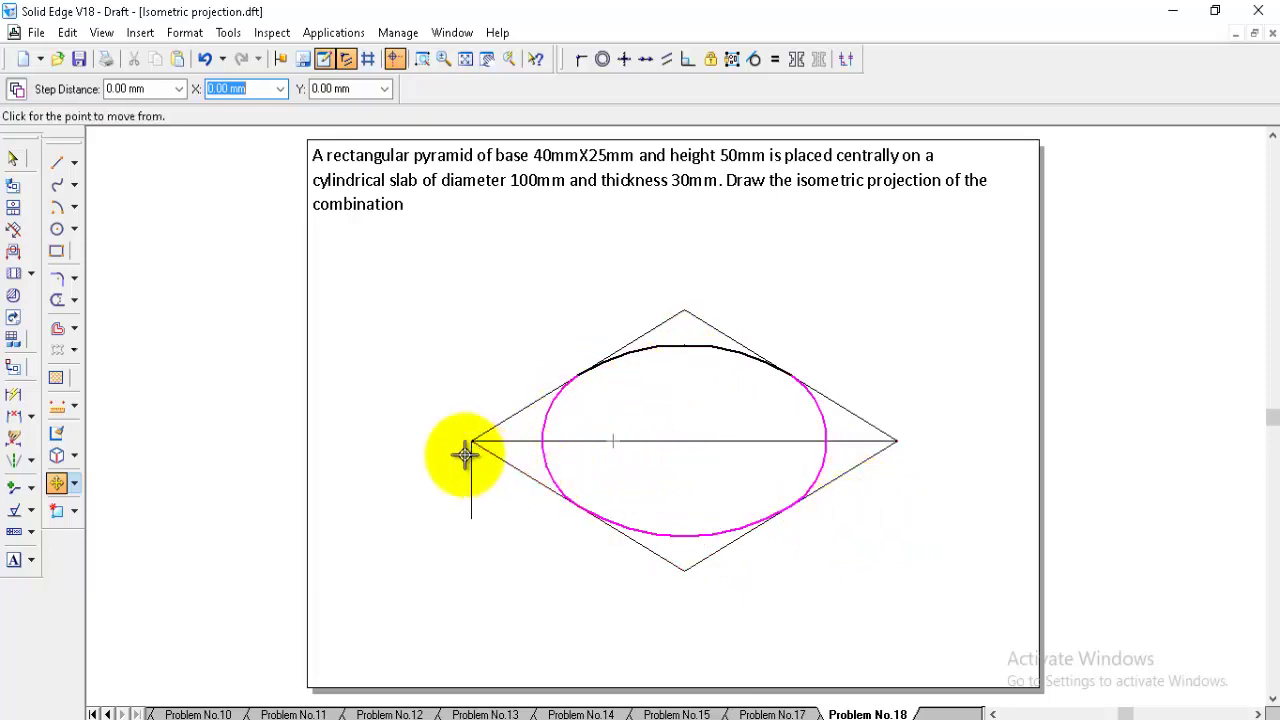
left_click(470, 517)
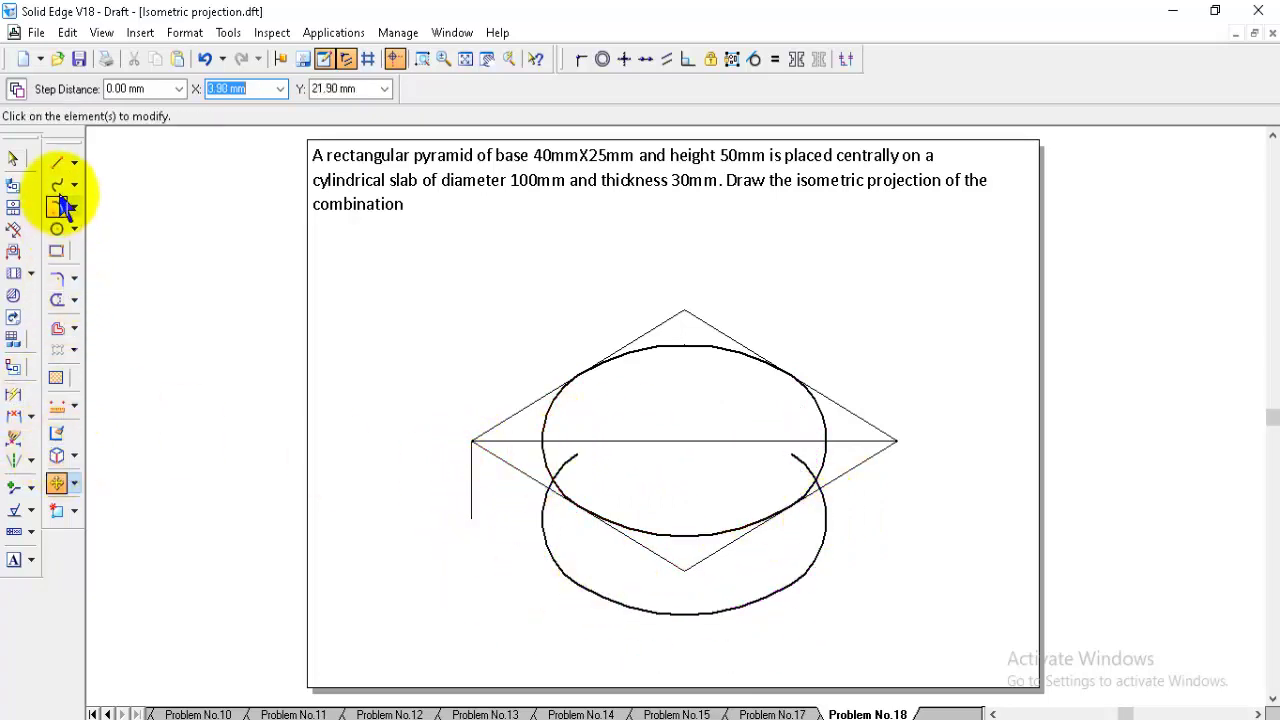
Step: In Visible style, draw the left side edge between the ellipses and begin the right one
left_click(57, 168)
left_click(94, 88)
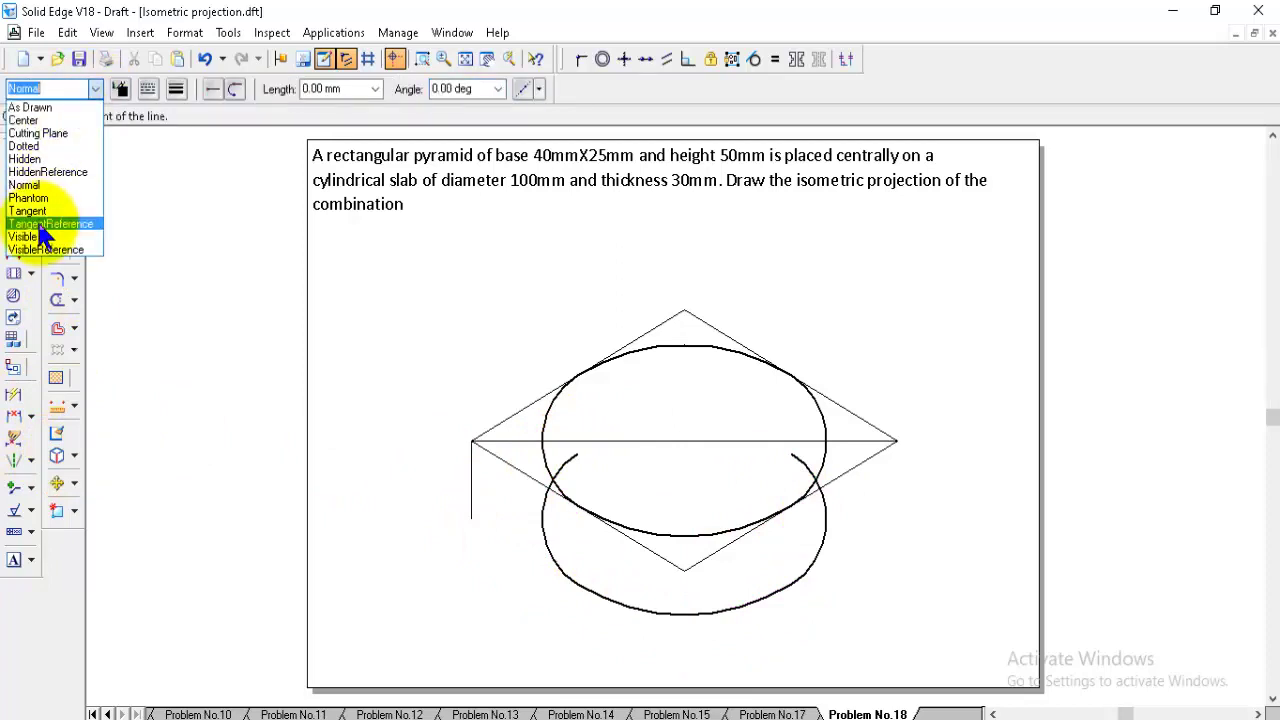
left_click(38, 238)
left_click(541, 442)
type("30")
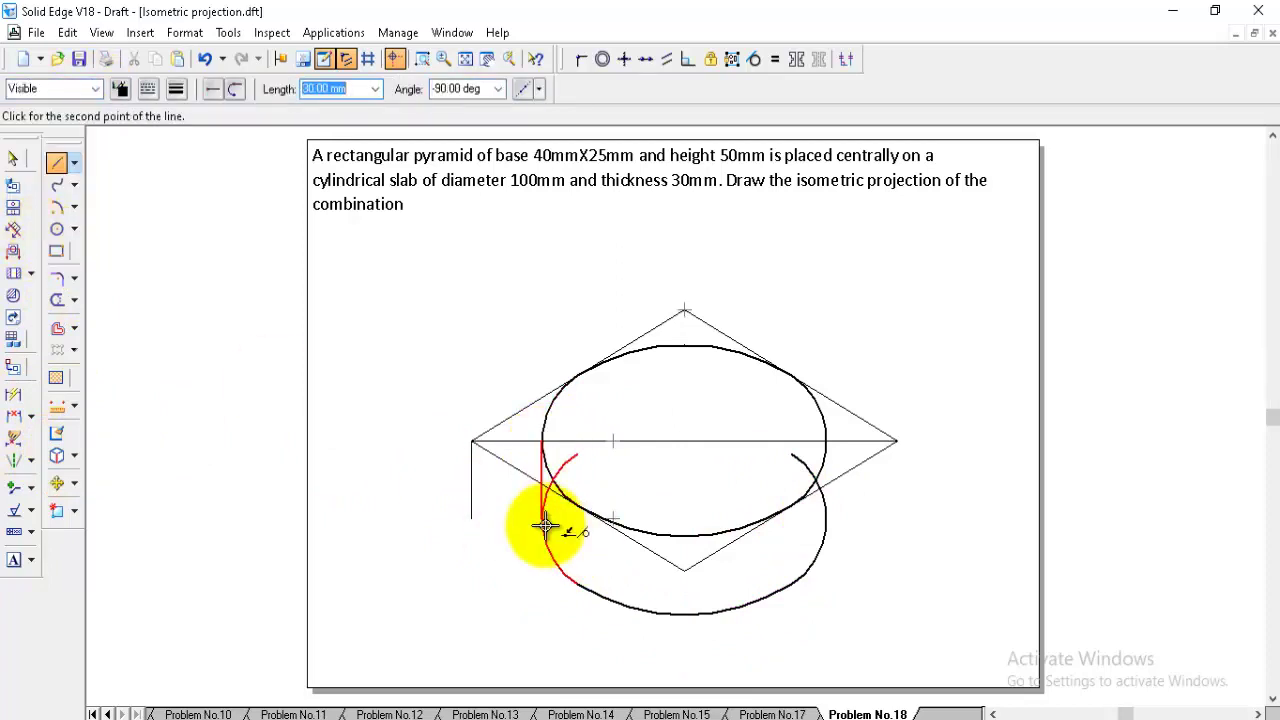
left_click(541, 530)
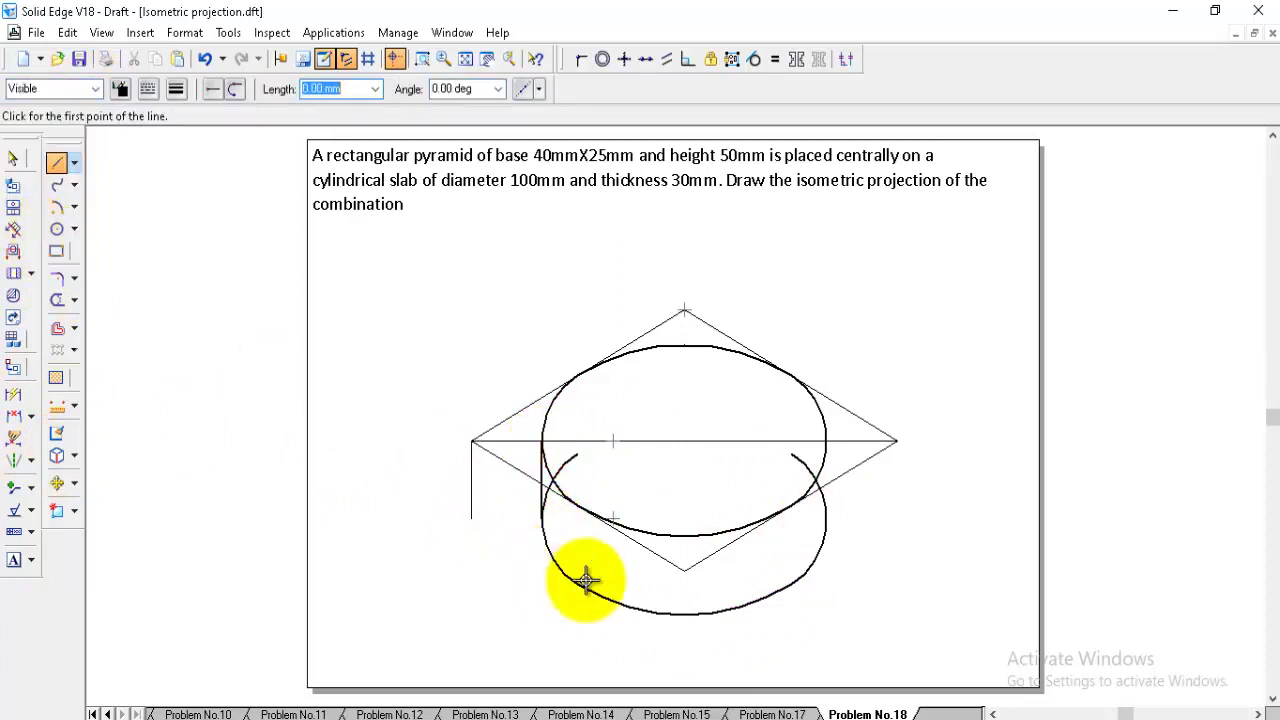
left_click(828, 451)
left_click(829, 527)
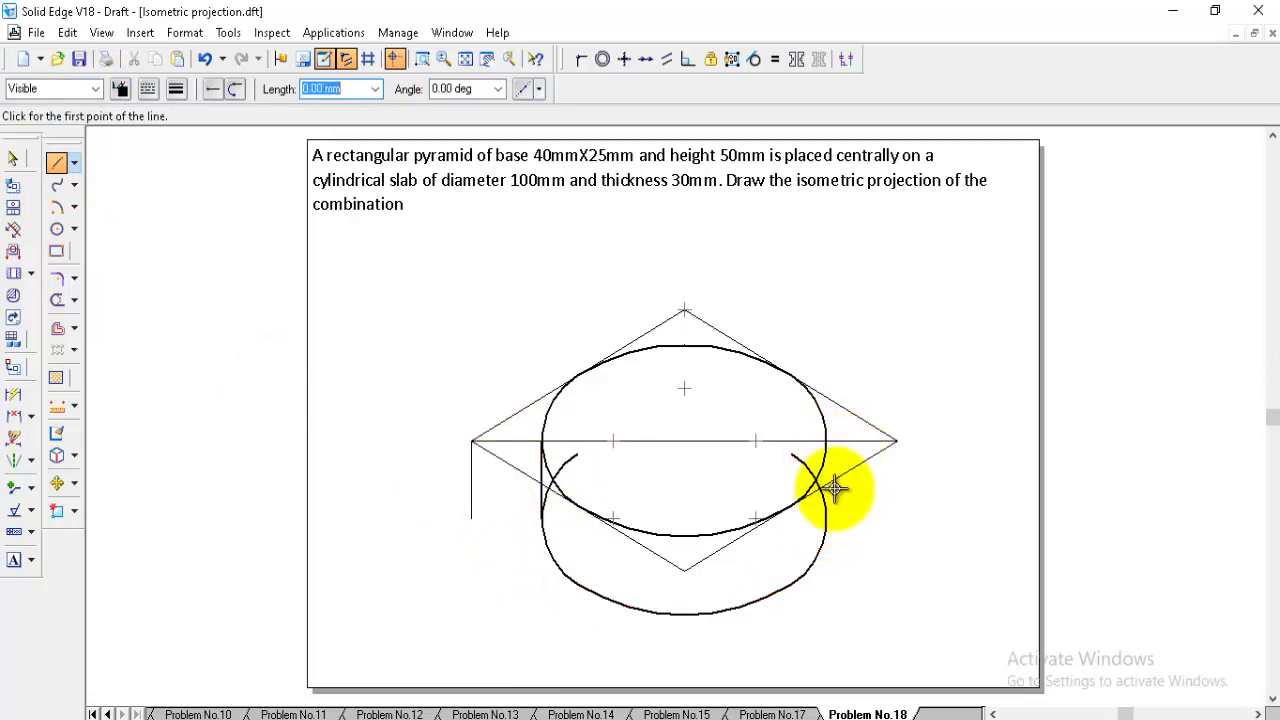
left_click(824, 462)
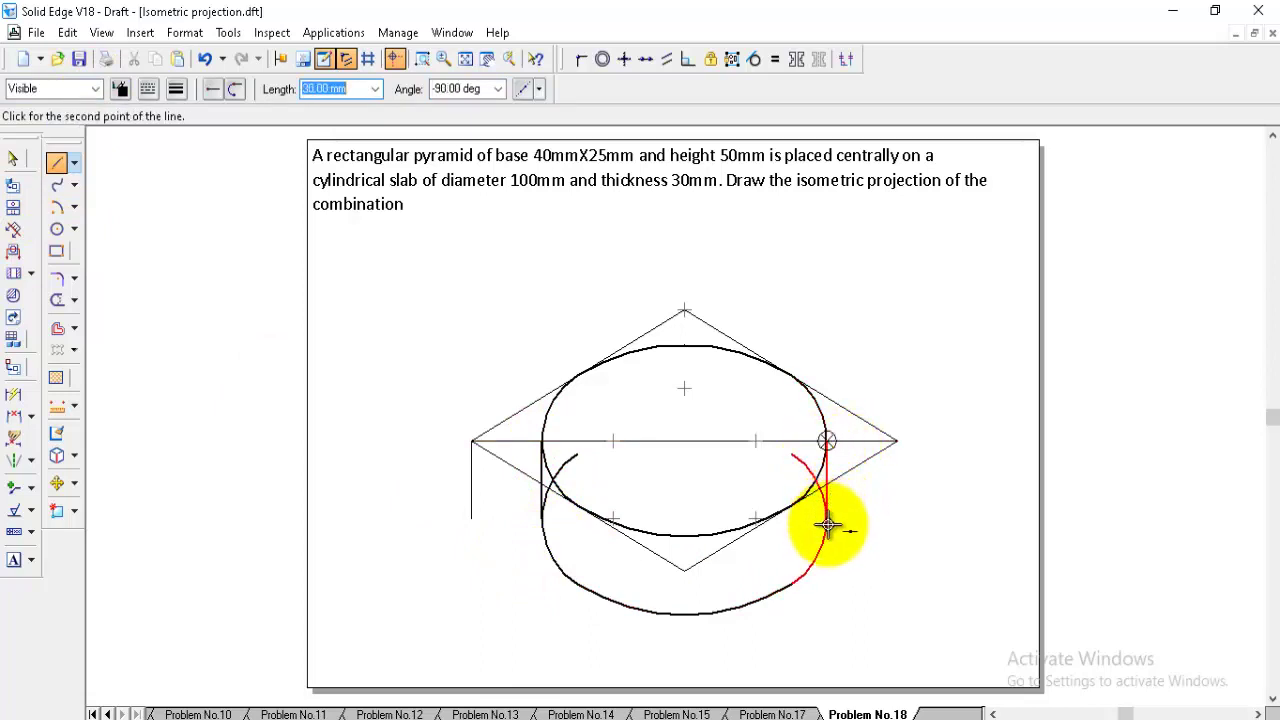
Step: Complete the right side edge and trim the lower arcs beyond the side edges
left_click(827, 527)
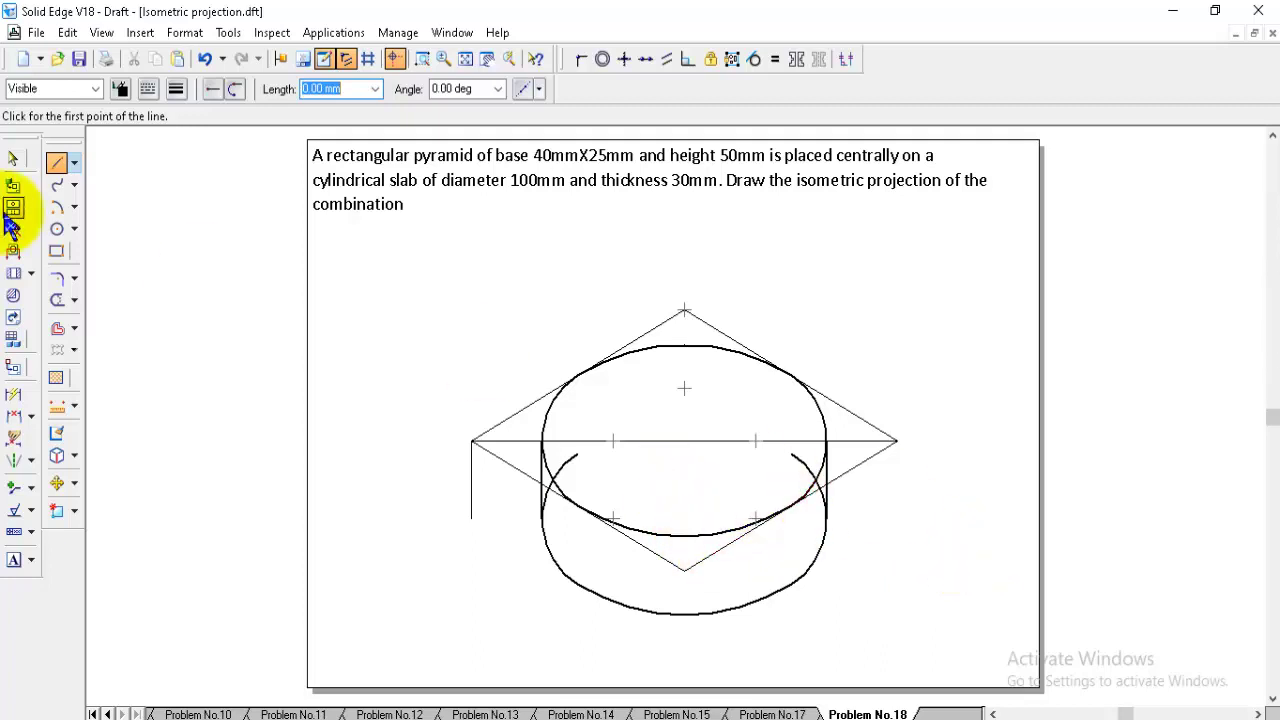
left_click(15, 160)
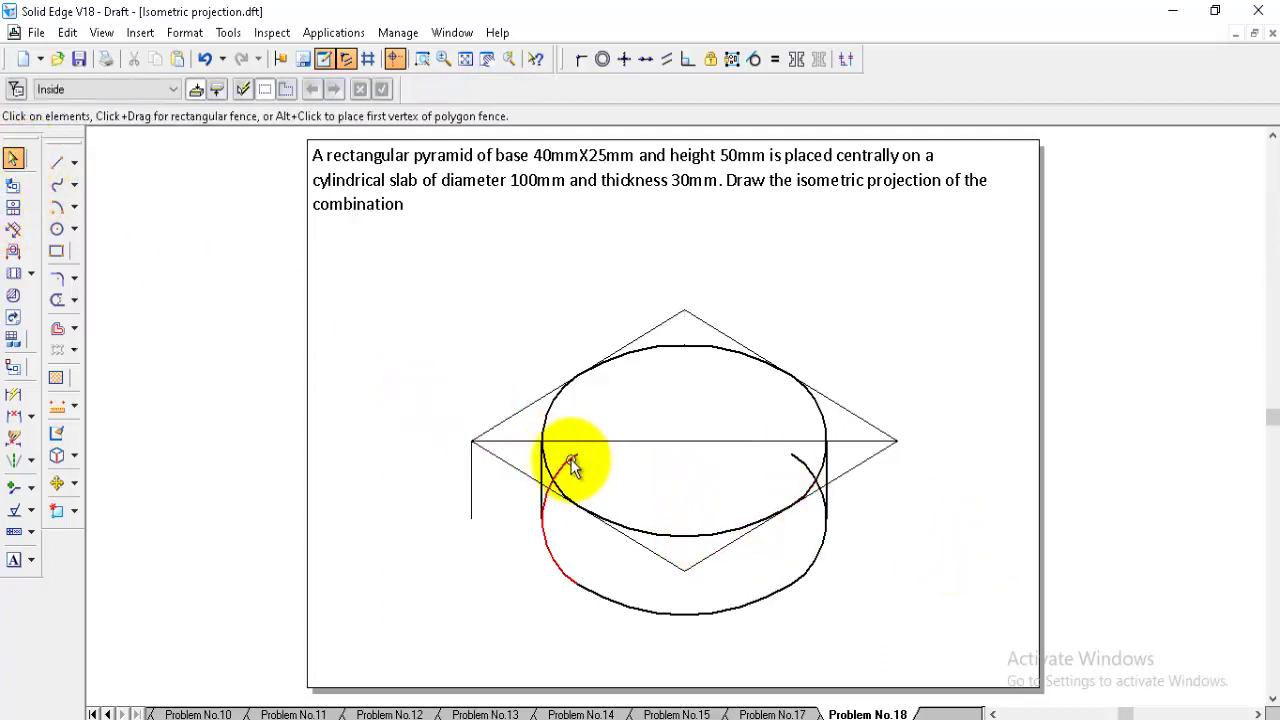
left_click(56, 299)
left_click(421, 59)
left_click(508, 415)
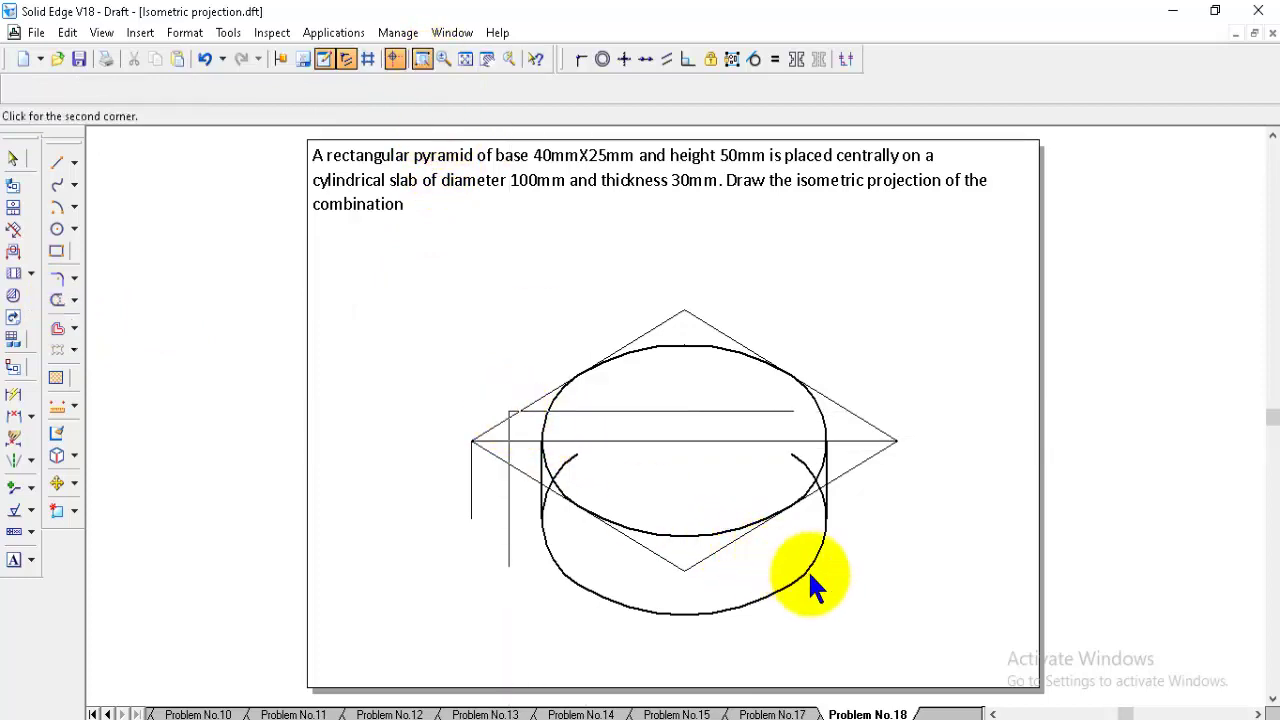
left_click(810, 575)
left_click_drag(298, 400, 263, 408)
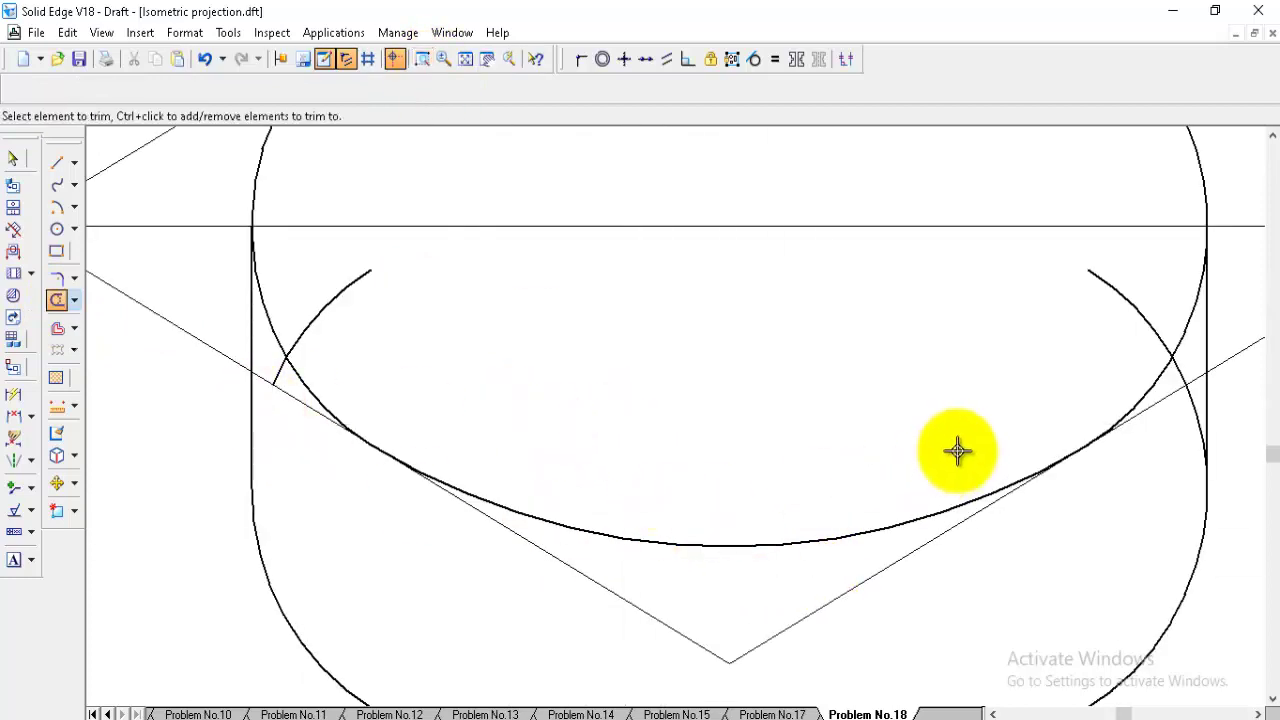
left_click_drag(1189, 411, 1194, 406)
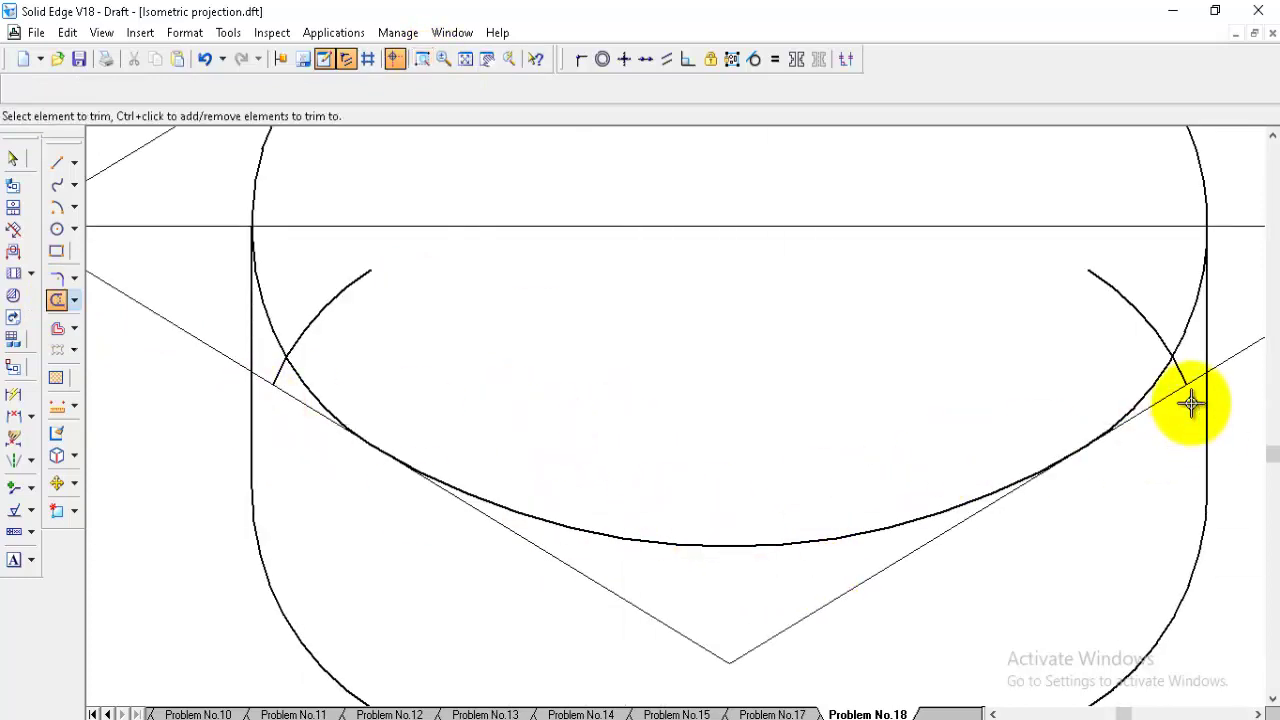
Step: Delete the leftover upper arcs and fit the whole sheet in view
left_click(13, 160)
left_click(352, 282)
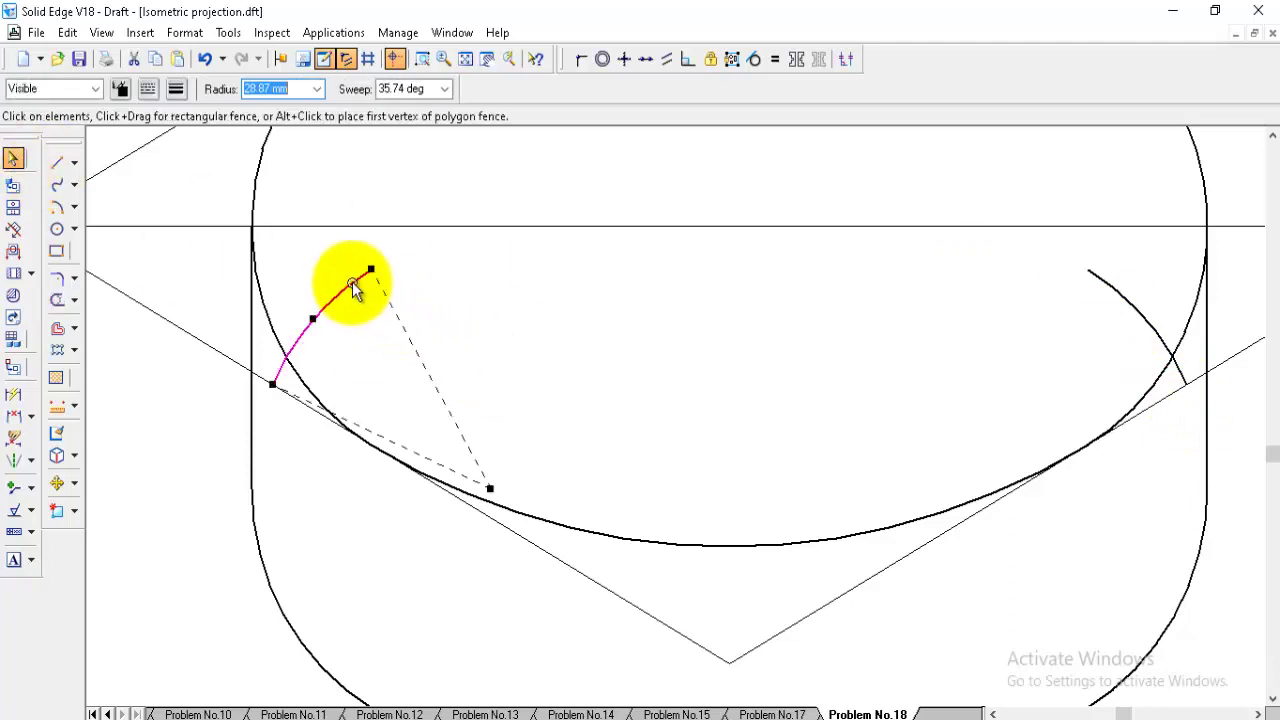
left_click(736, 326)
left_click(1132, 297)
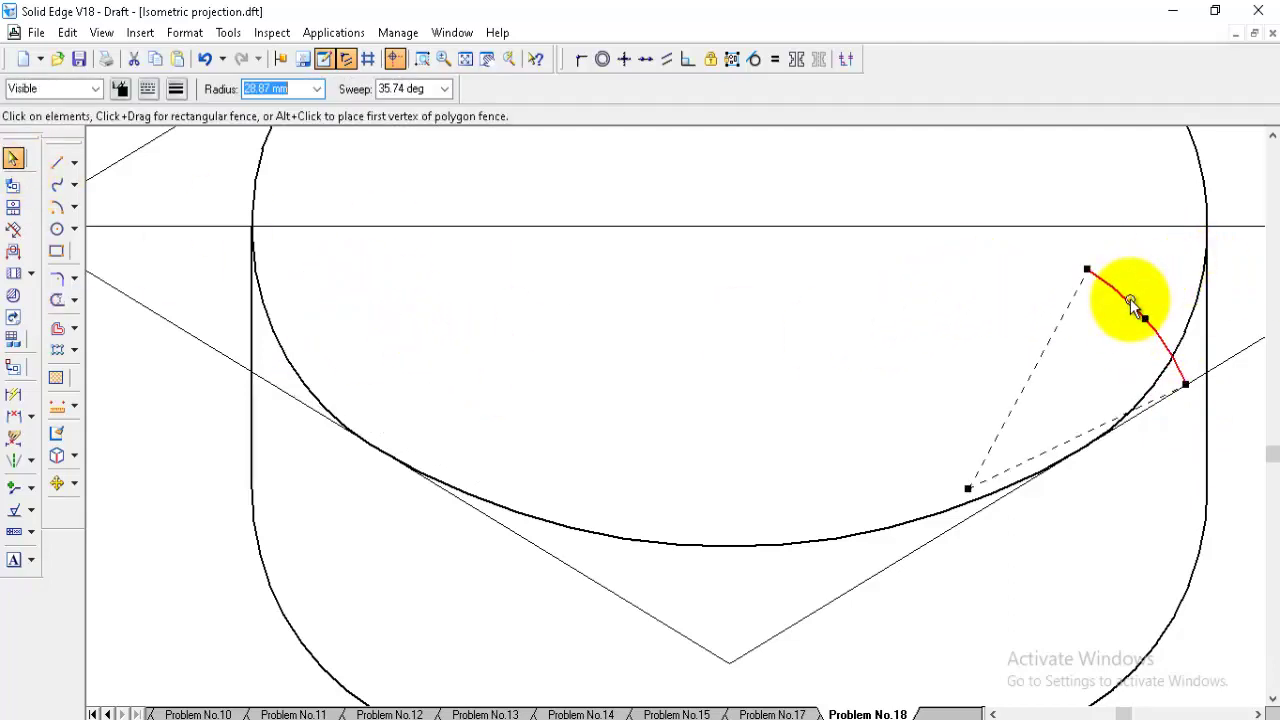
key("Delete")
left_click(463, 60)
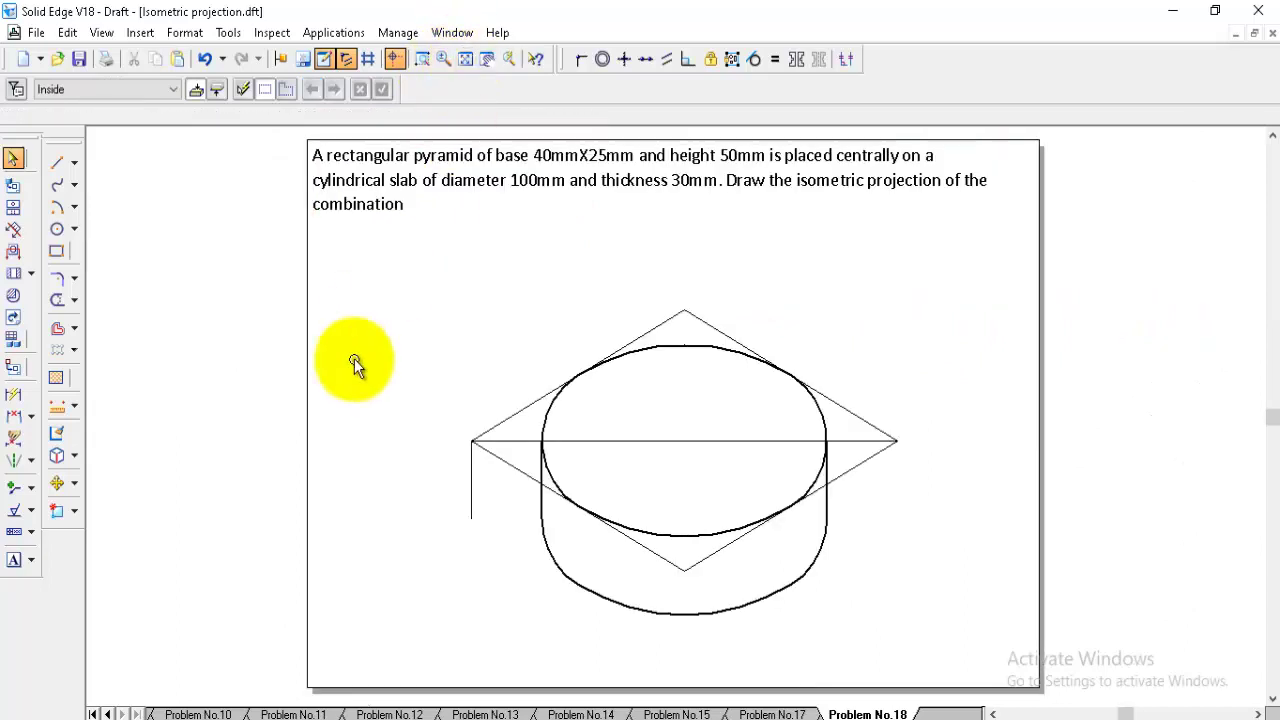
Step: Erase the vertical guide line and all four rhombus edges
left_click(472, 477)
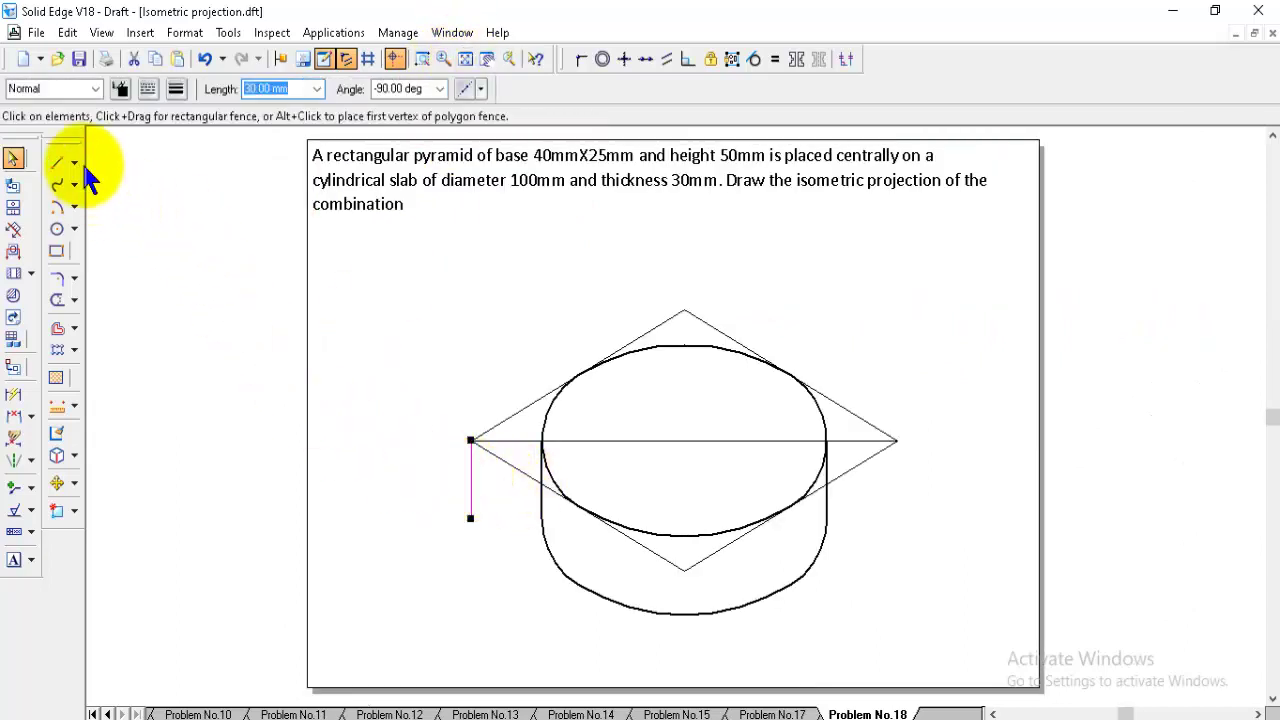
key("Delete")
left_click(500, 422)
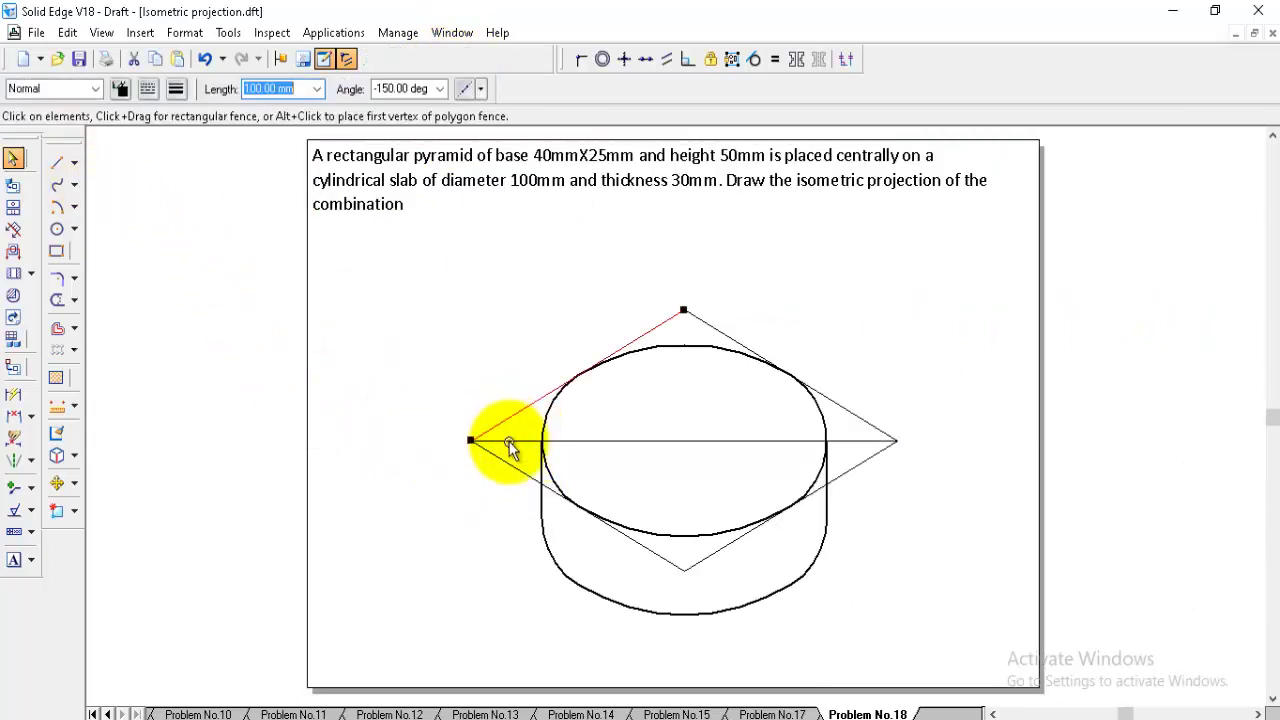
key("Delete")
left_click(502, 458)
key("Delete")
left_click(884, 447)
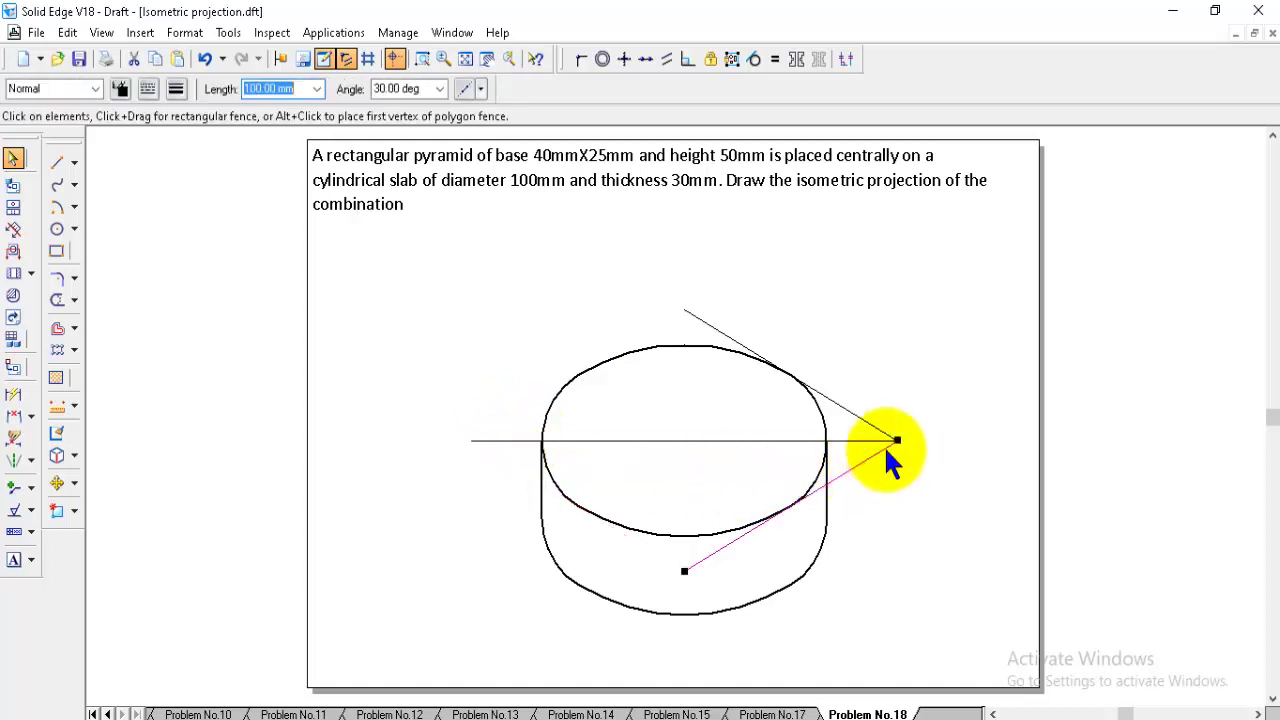
key("Delete")
left_click(868, 418)
key("Delete")
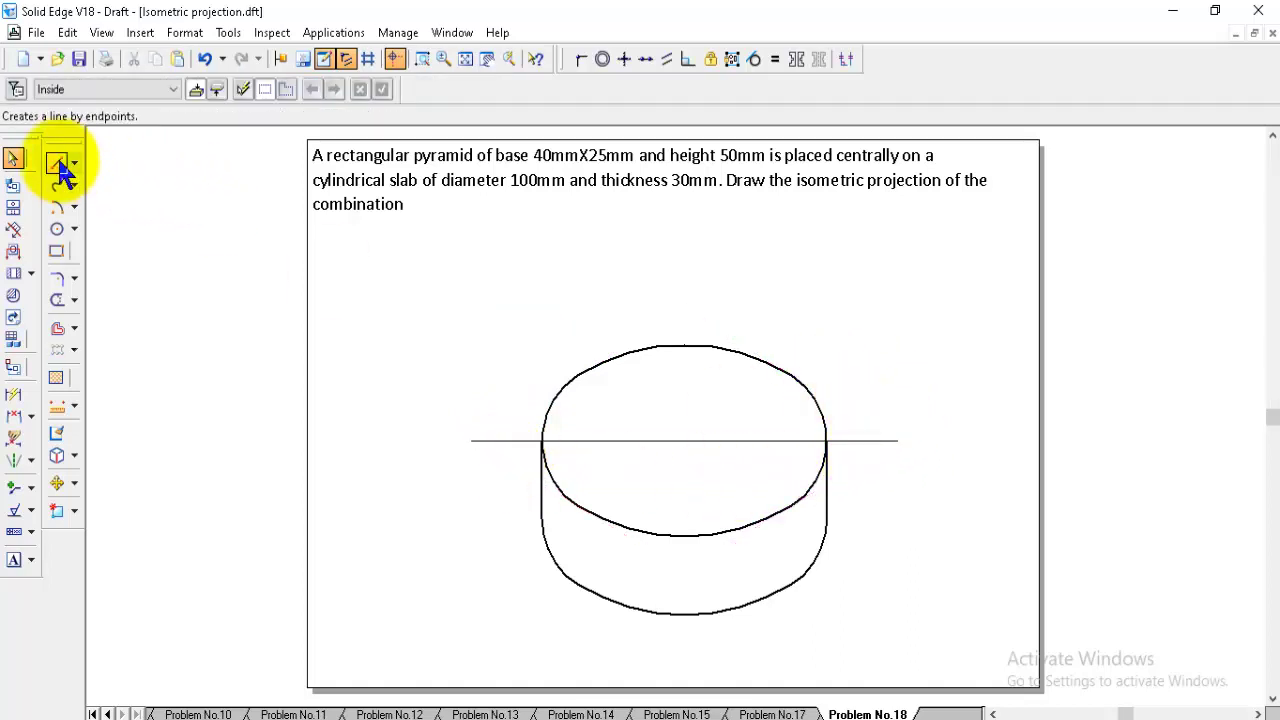
Step: Draw the 40 by 25 mm isometric base rhombus beside the slab
left_click(57, 161)
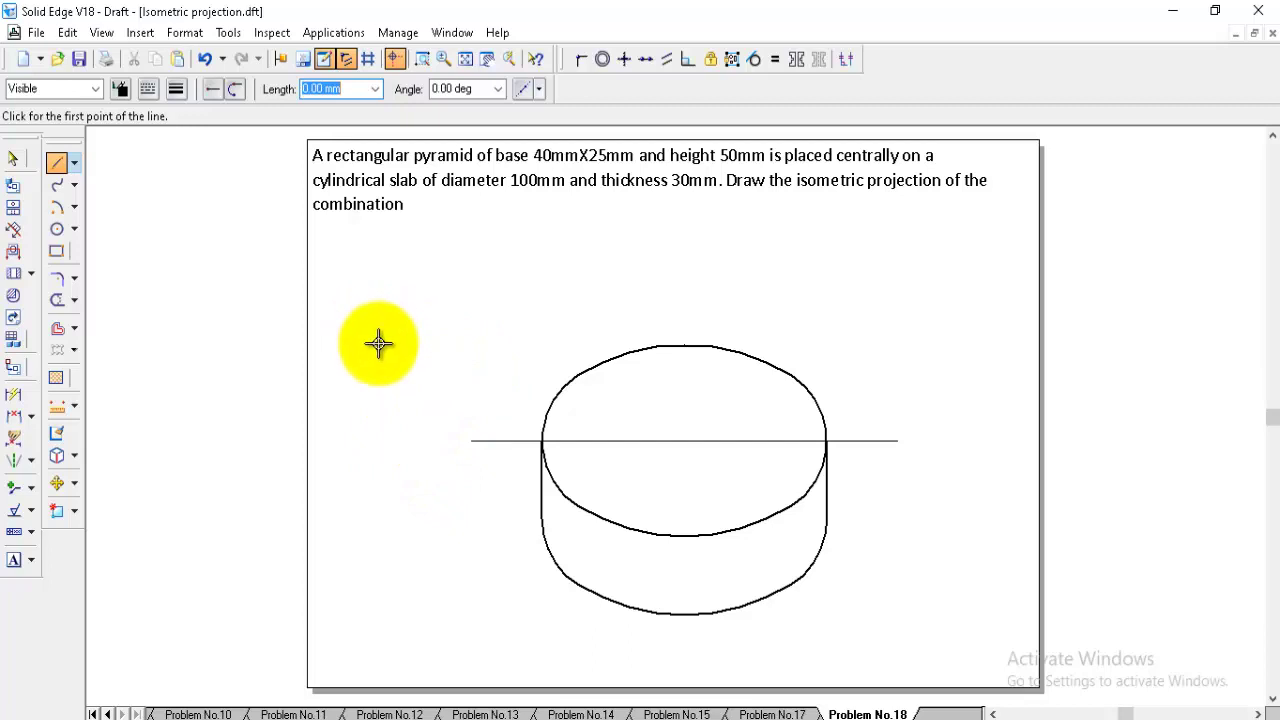
left_click(409, 408)
type("40")
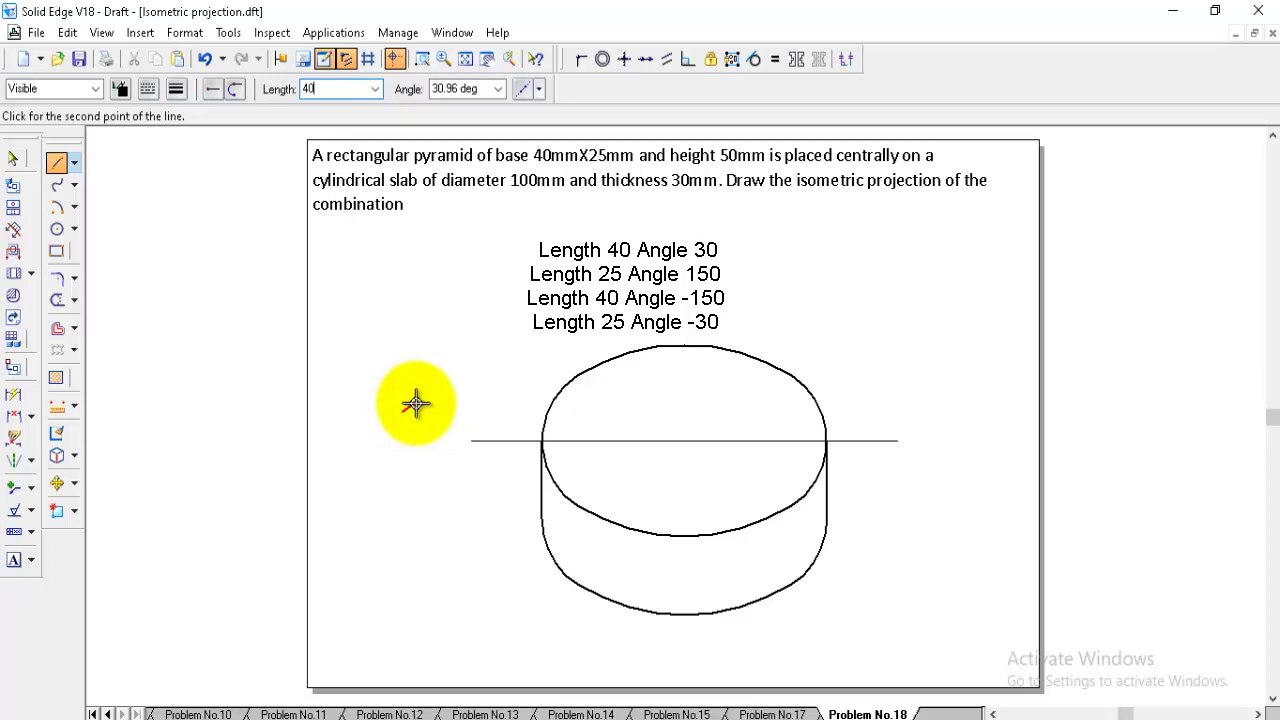
key("Tab")
type("30")
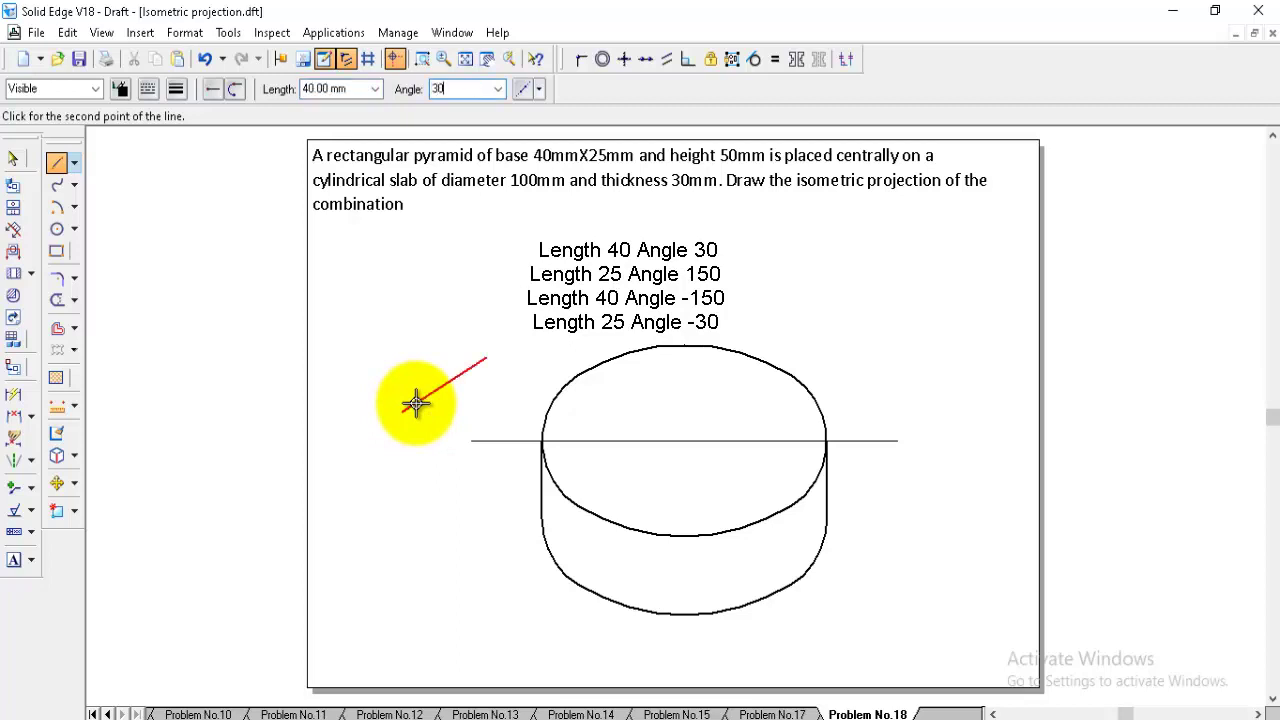
key("Return")
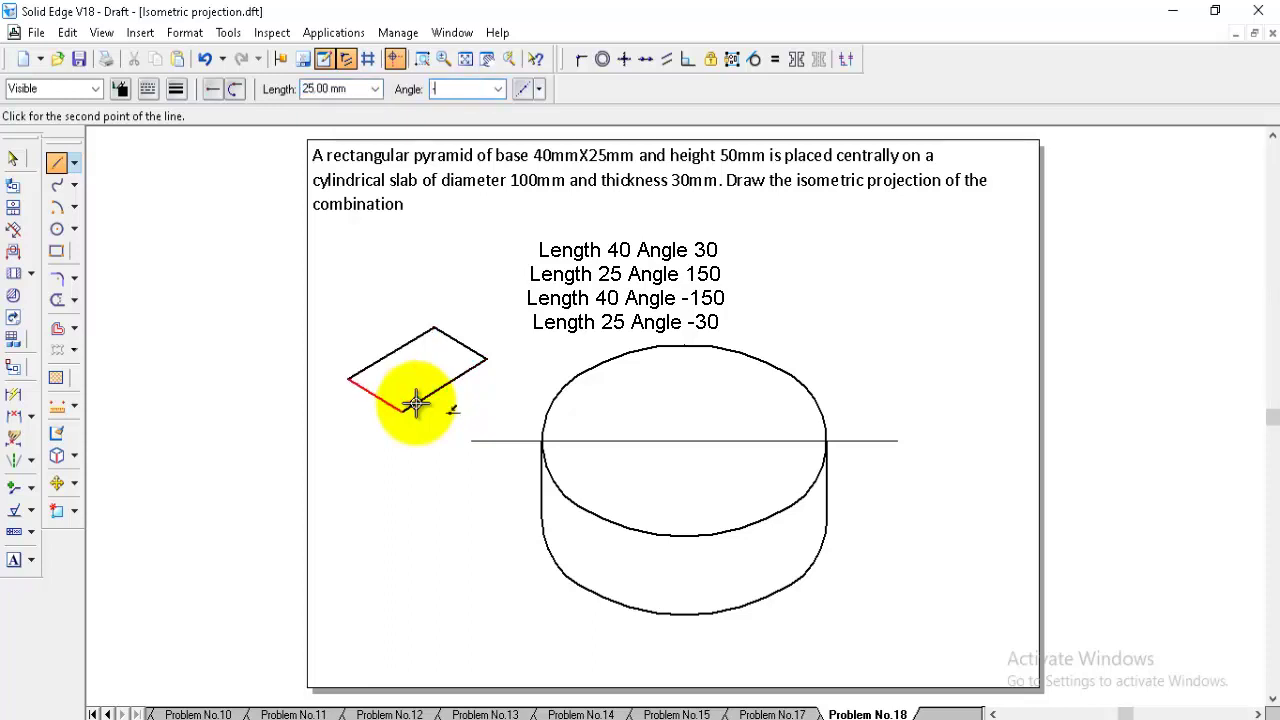
type("-30")
key("Return")
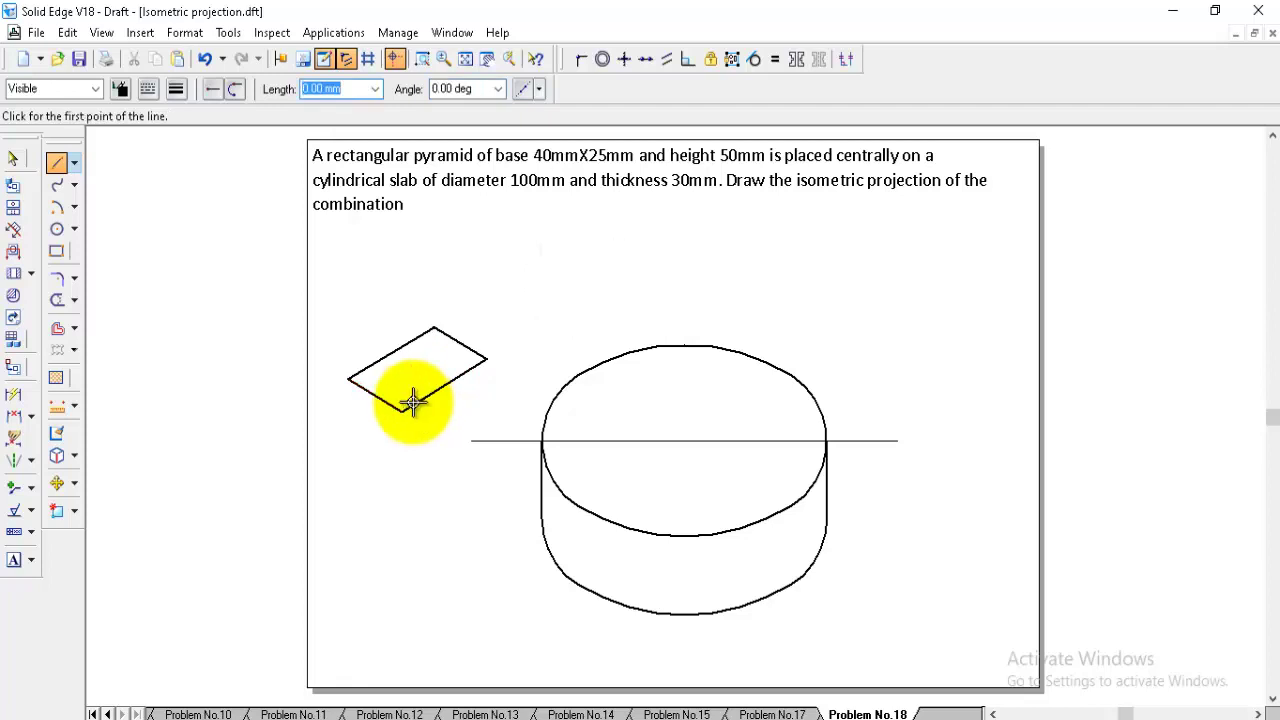
Step: In Normal style, draw the base diagonal and a vertical axis from its midpoint to the apex
left_click(97, 90)
left_click(60, 182)
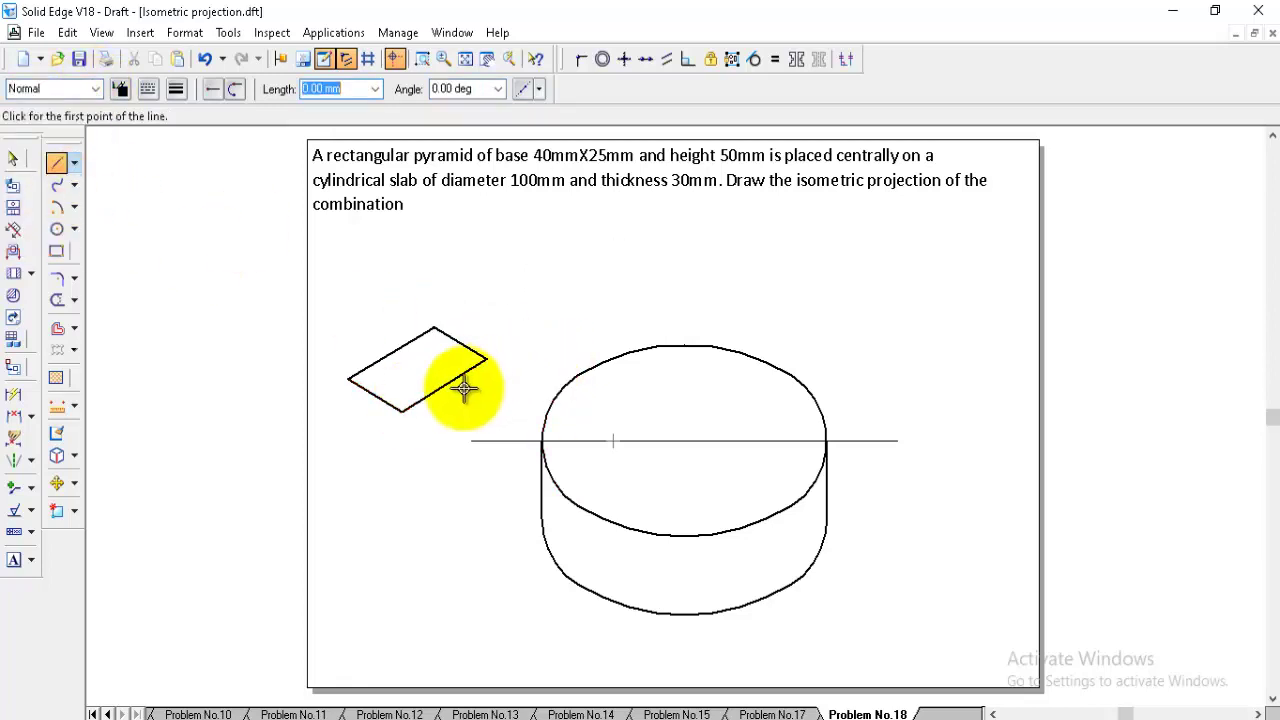
left_click(349, 379)
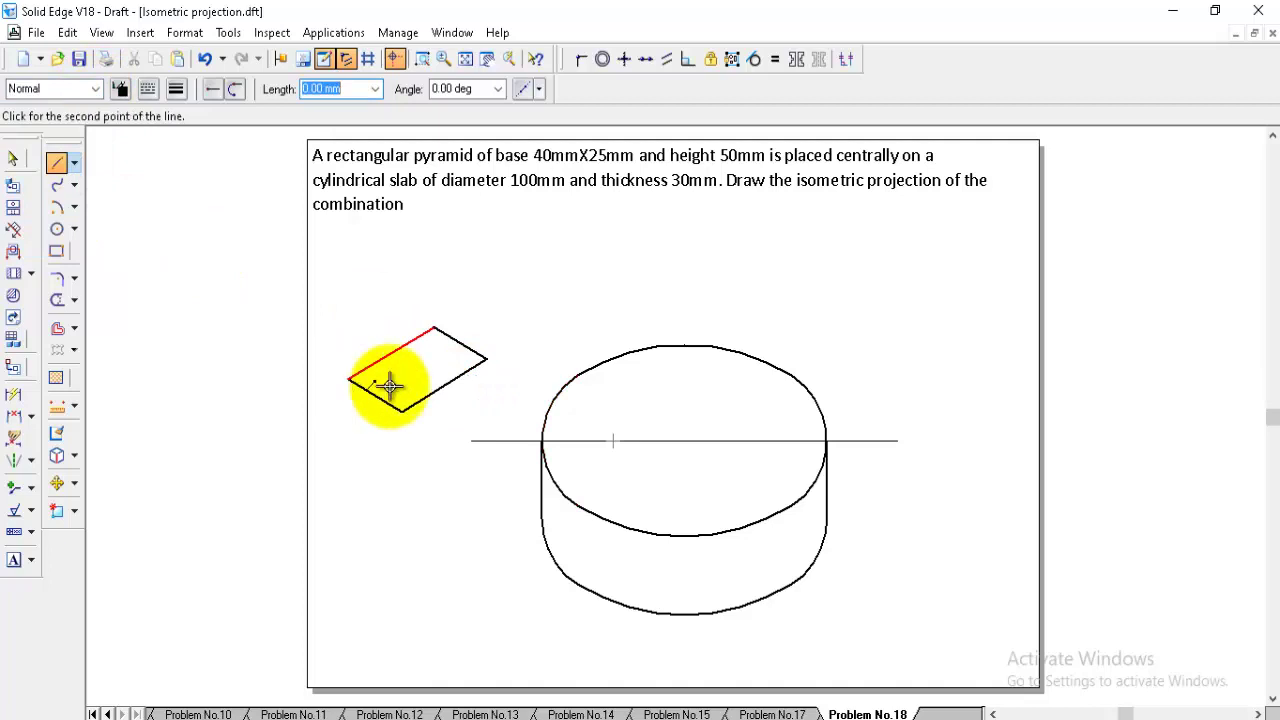
left_click(488, 358)
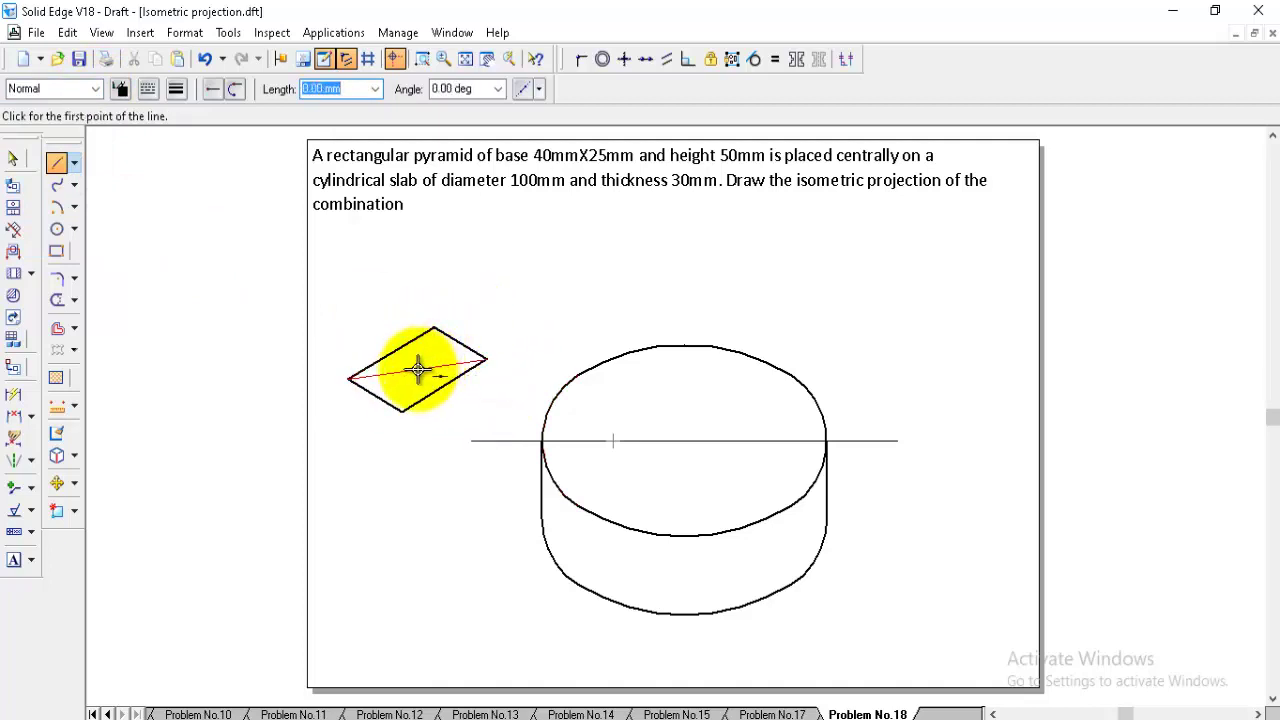
left_click(418, 370)
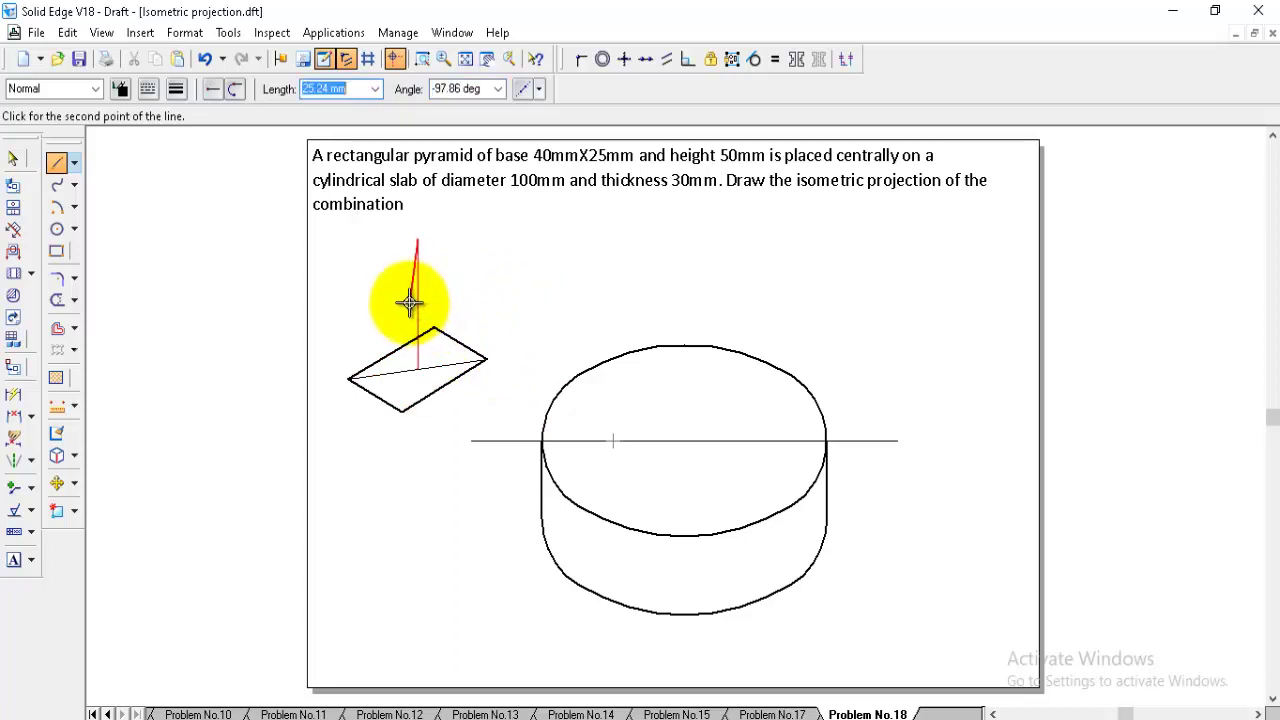
left_click(409, 303)
Step: In Visible style, join the apex to the left, front and right base corners
left_click(95, 88)
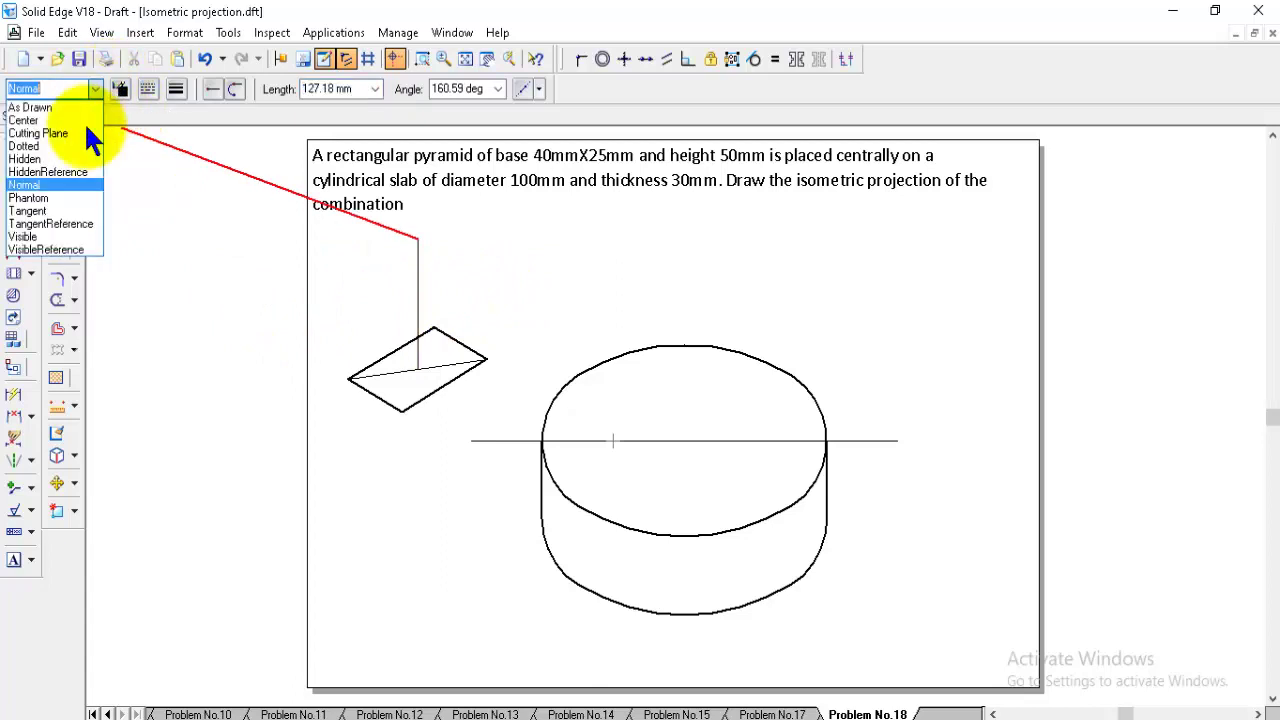
left_click(60, 237)
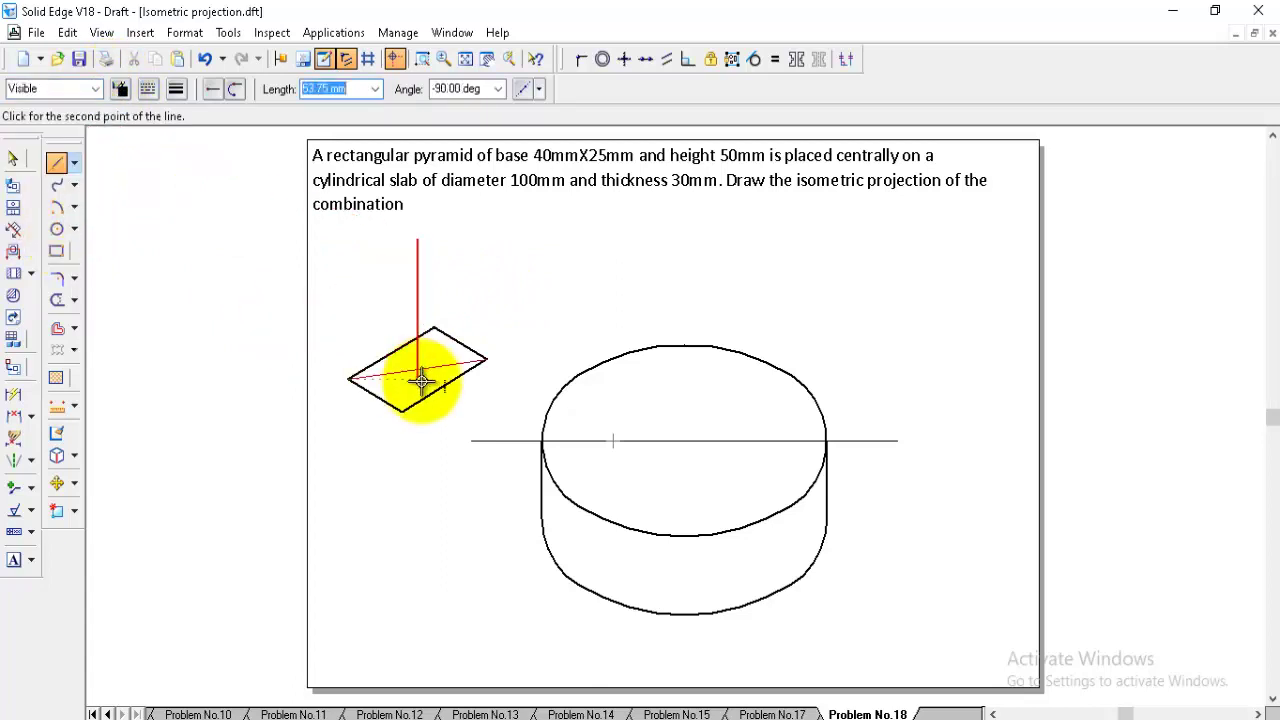
left_click(352, 375)
left_click(418, 240)
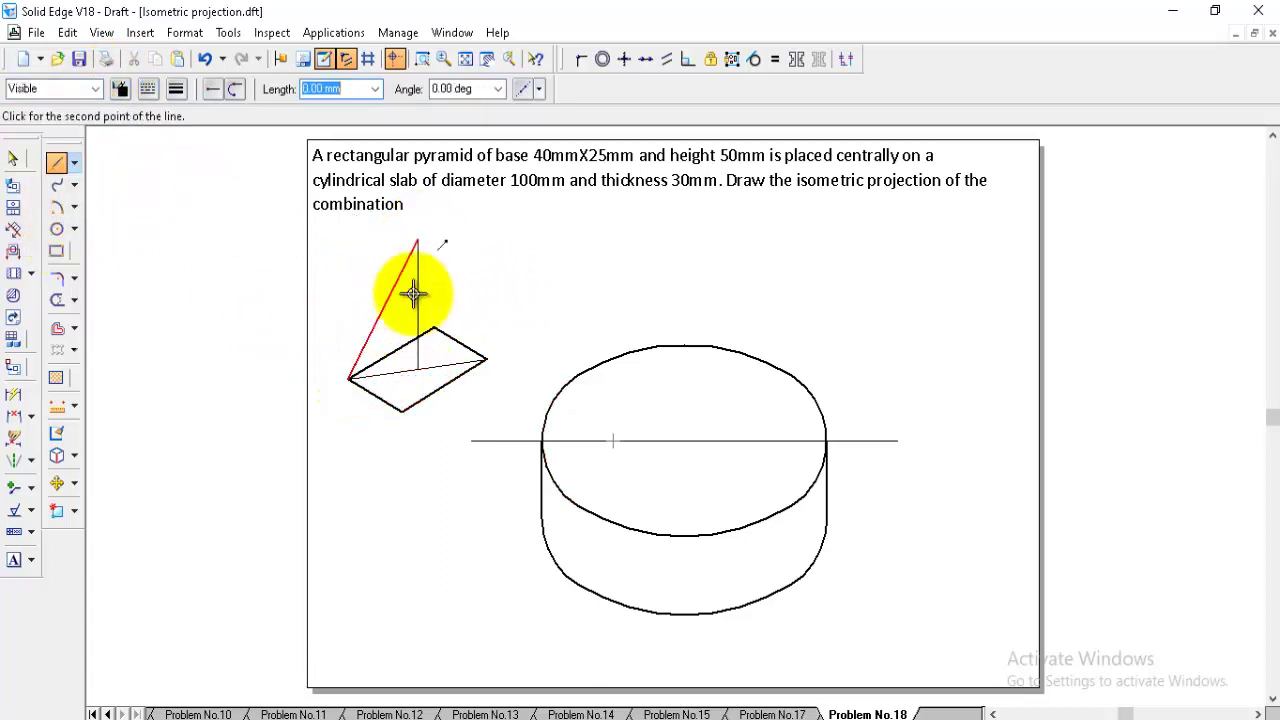
left_click(403, 410)
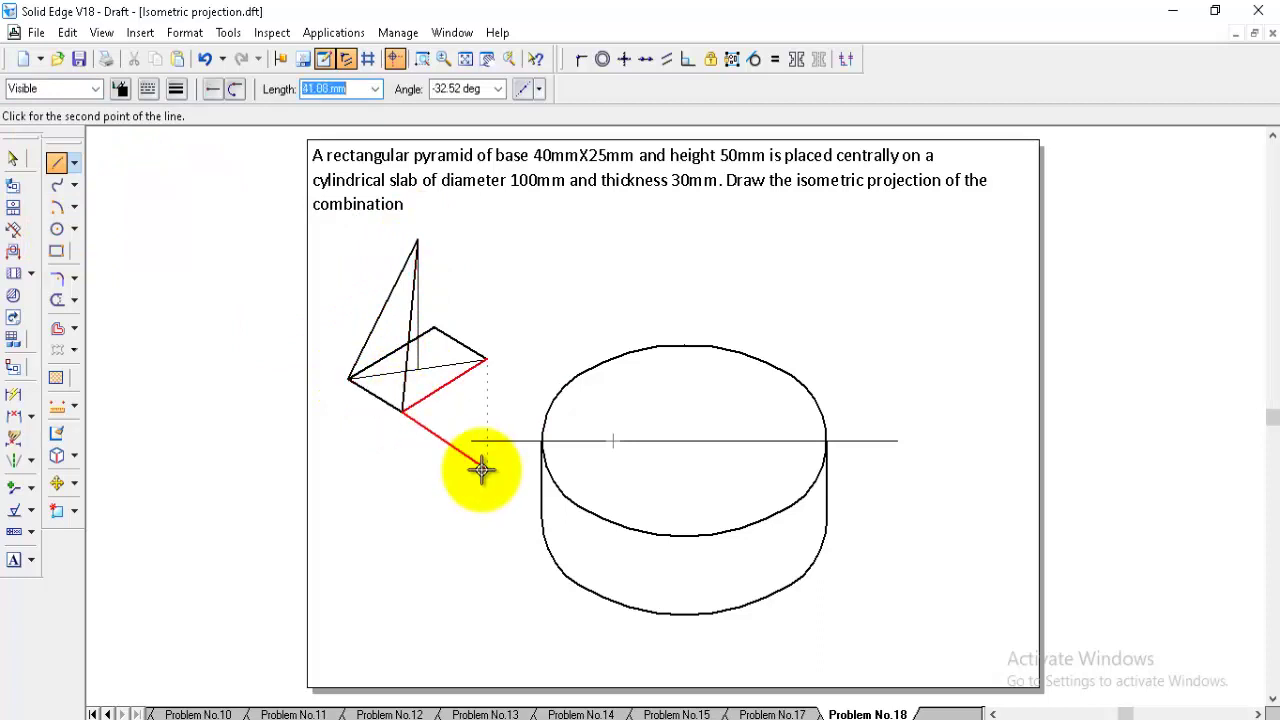
left_click(418, 240)
left_click(486, 357)
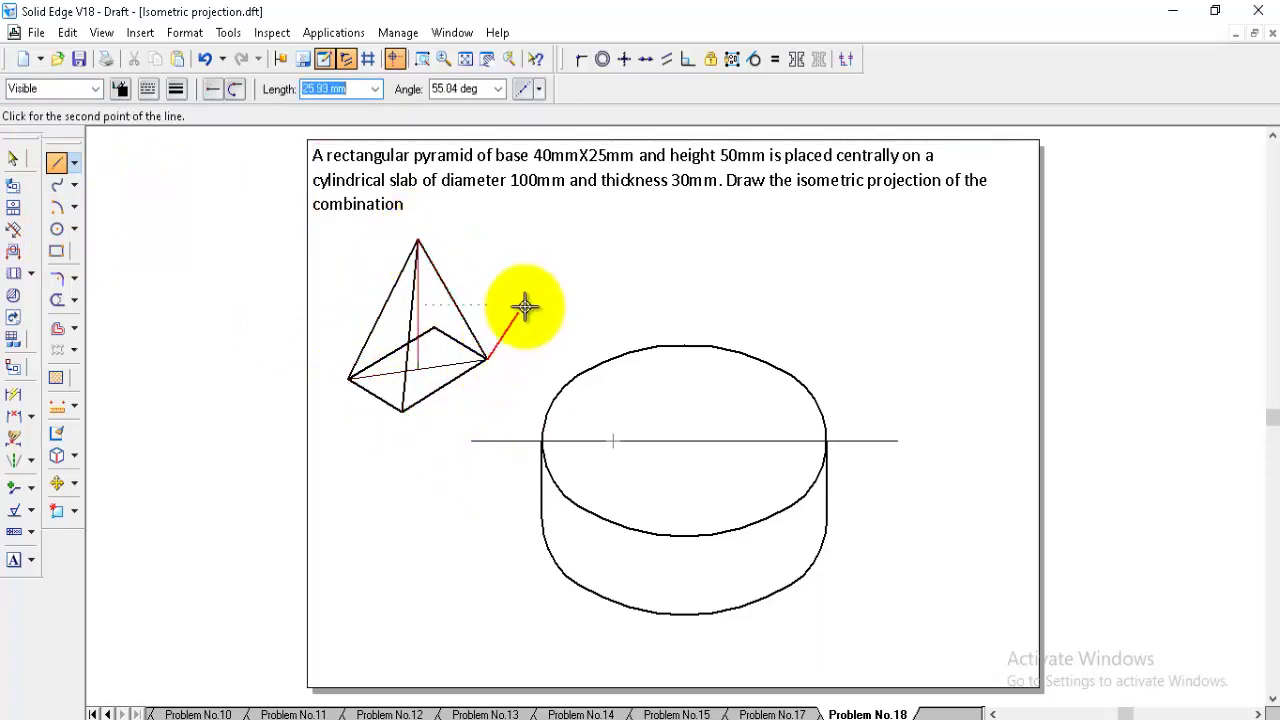
Step: Delete the two hidden back base edges and the base diagonal
left_click(13, 158)
left_click(453, 343)
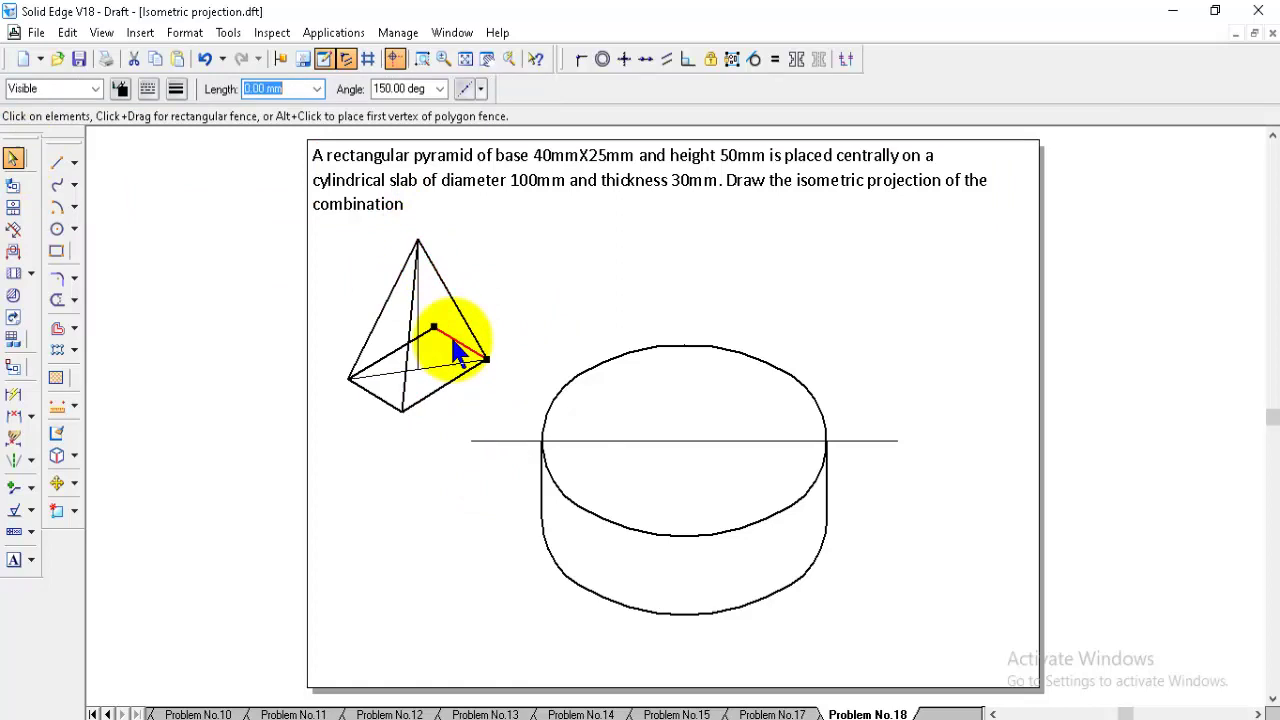
key("Delete")
left_click(425, 333)
key("Delete")
left_click(477, 368)
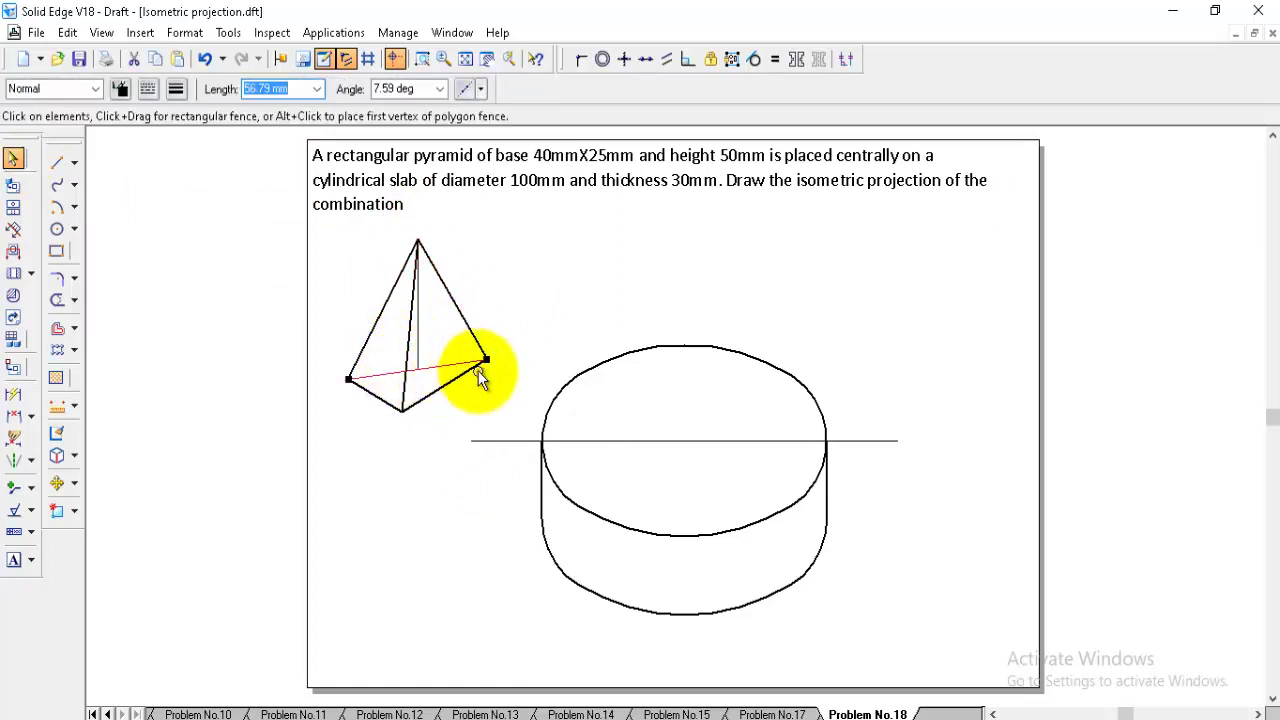
key("Delete")
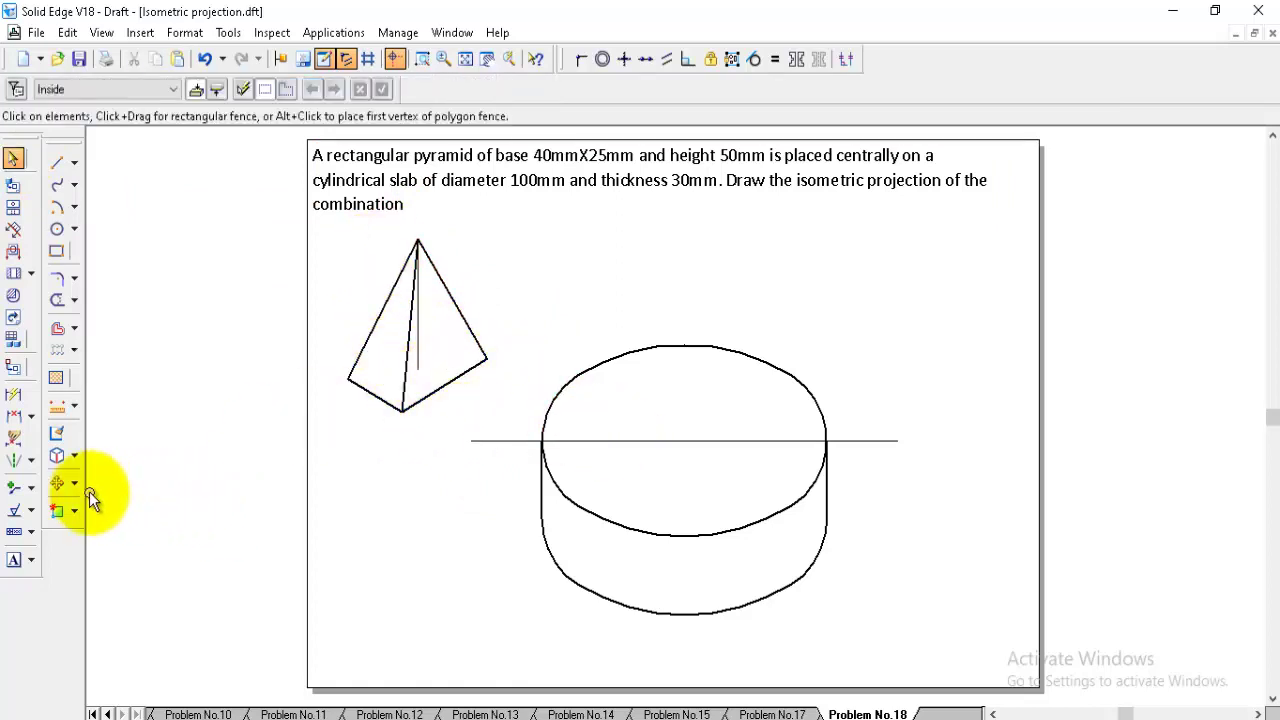
Step: Move the whole pyramid onto the centre of the slab's top
left_click(57, 483)
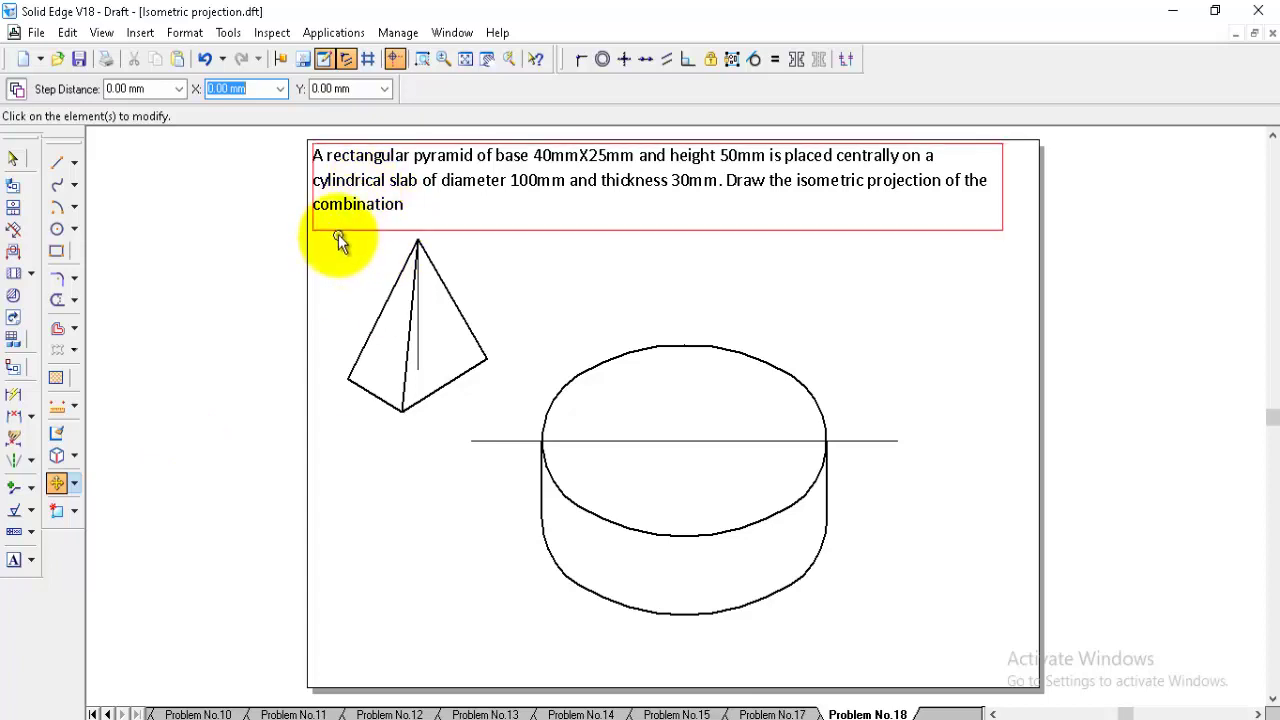
left_click_drag(336, 233, 515, 431)
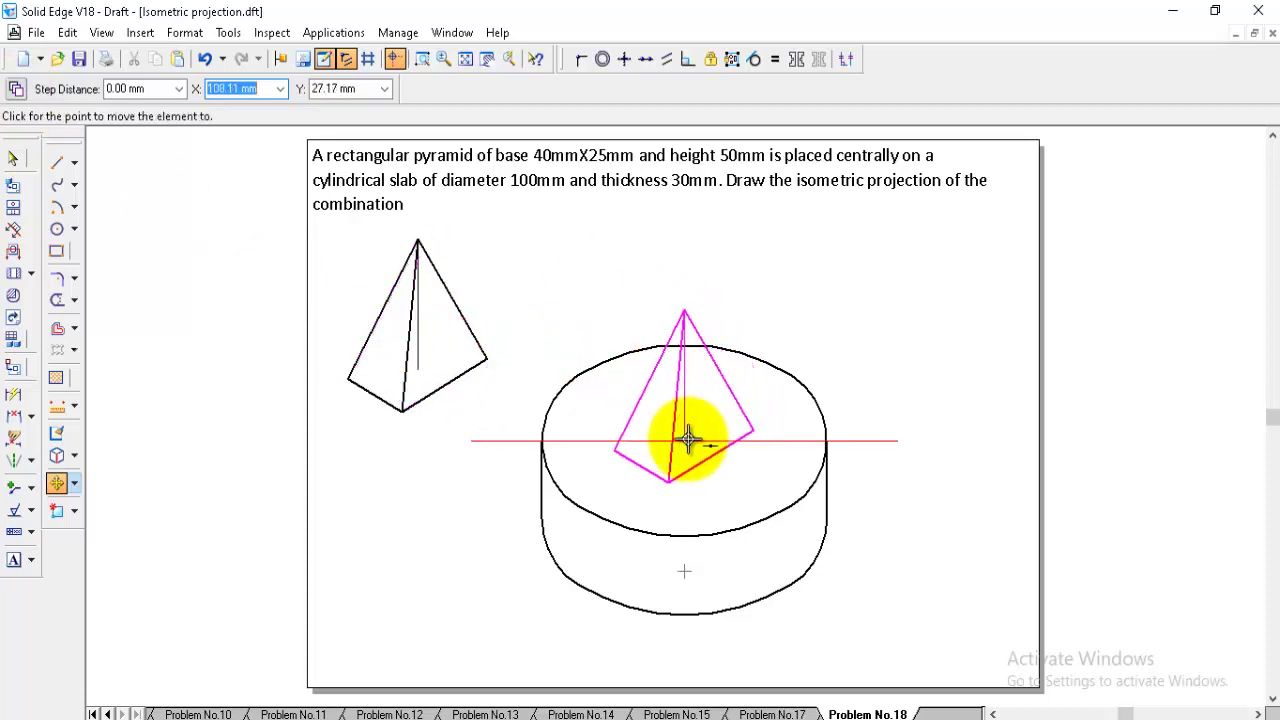
left_click(12, 158)
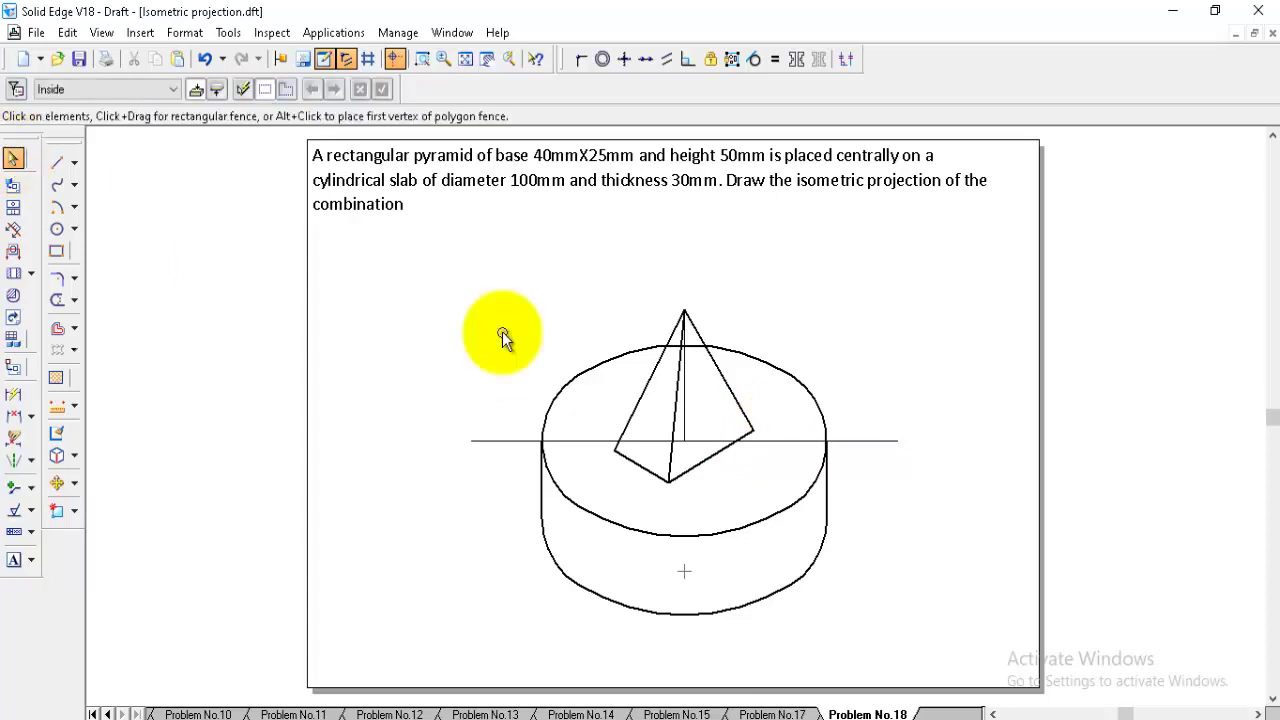
Step: Remove the horizontal construction line and the pyramid's vertical axis
left_click(789, 441)
key("Escape")
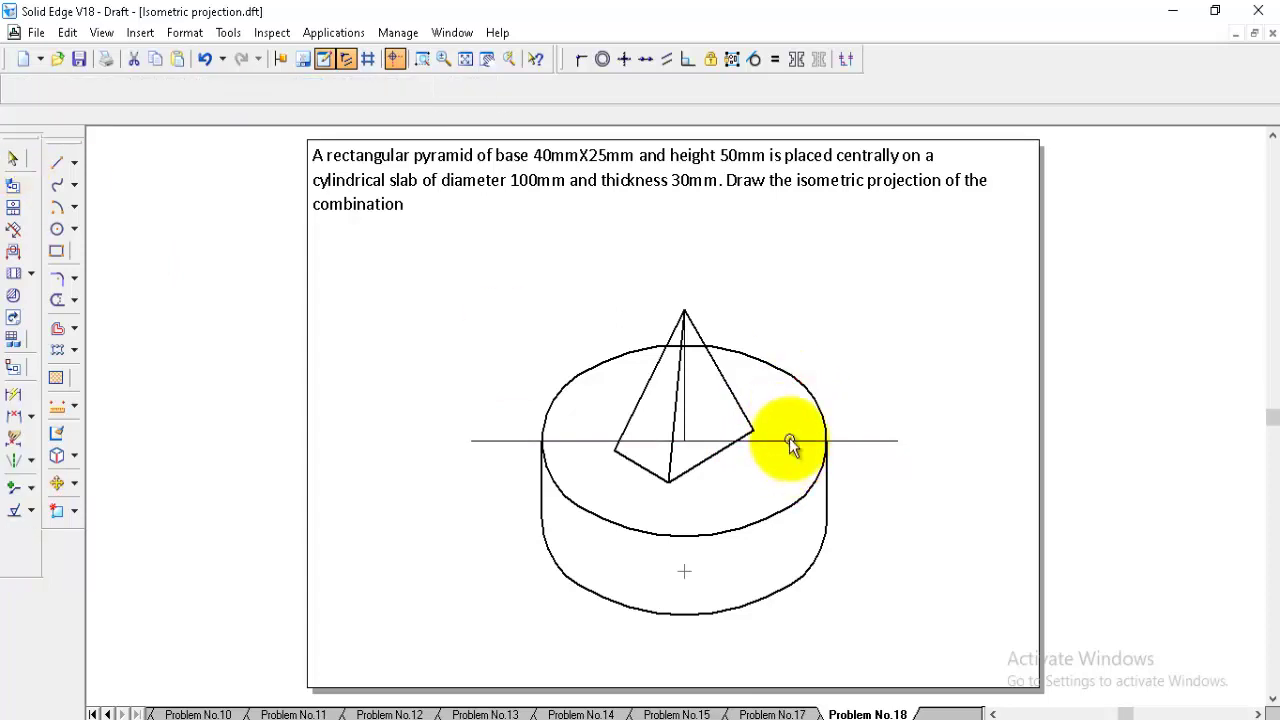
left_click(688, 439)
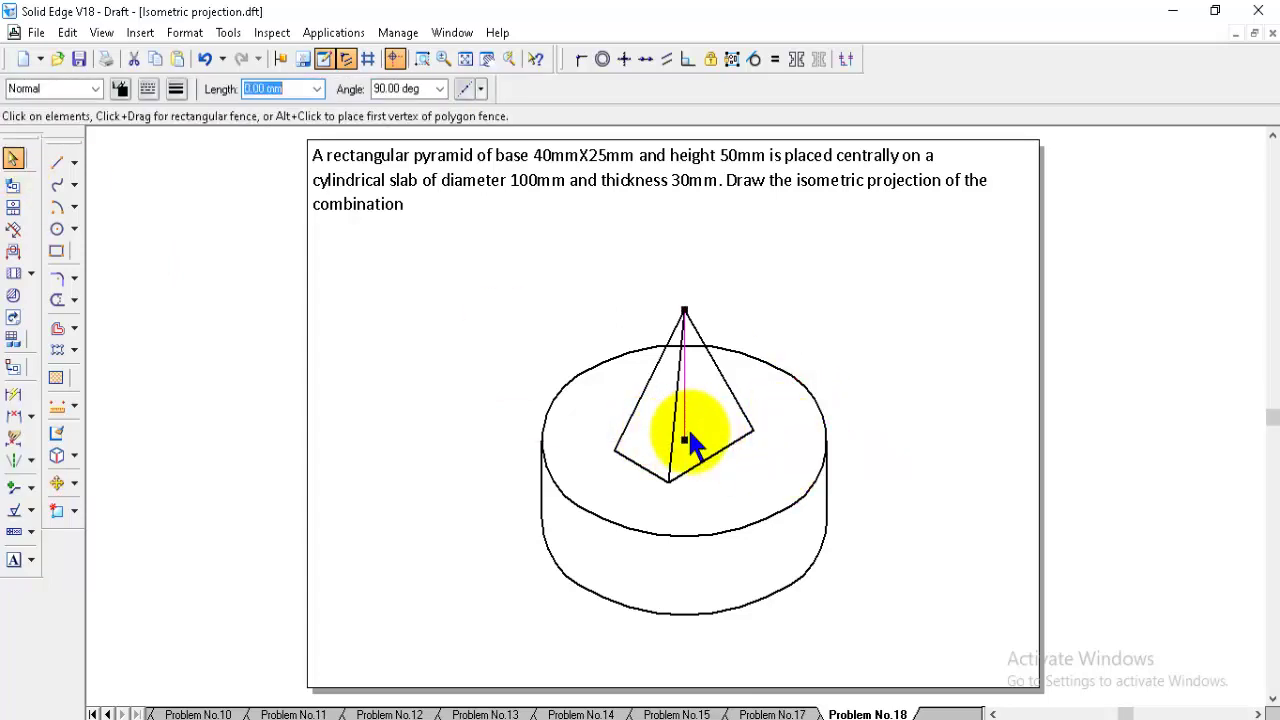
key("Delete")
Step: Trim the ellipse arc hidden behind the pyramid, then fit the sheet
left_click(443, 58)
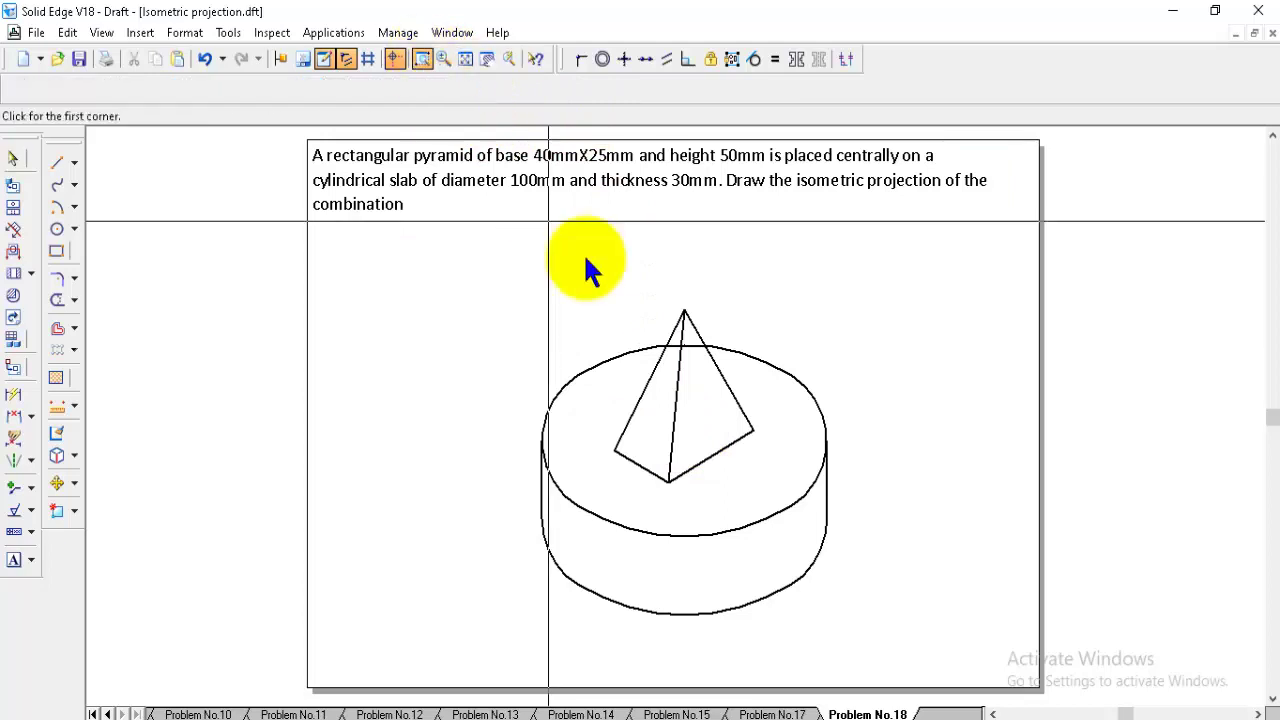
left_click(608, 274)
left_click(790, 435)
key("Escape")
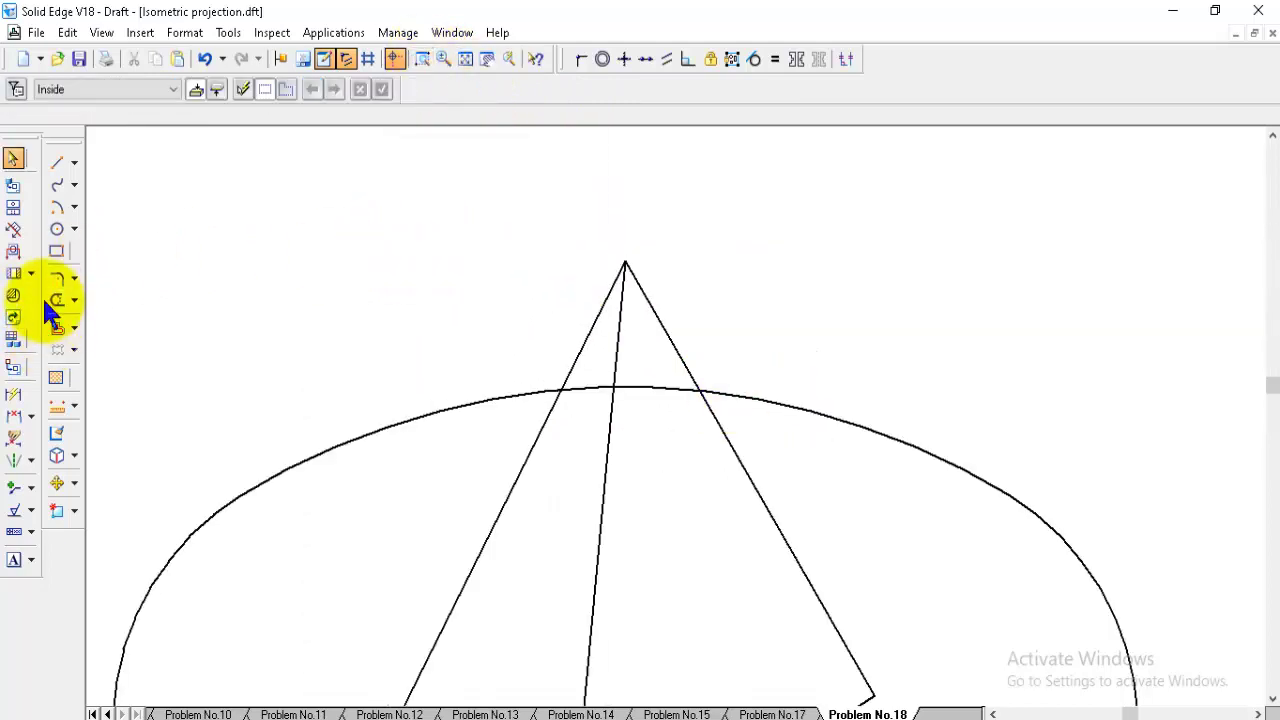
left_click(56, 299)
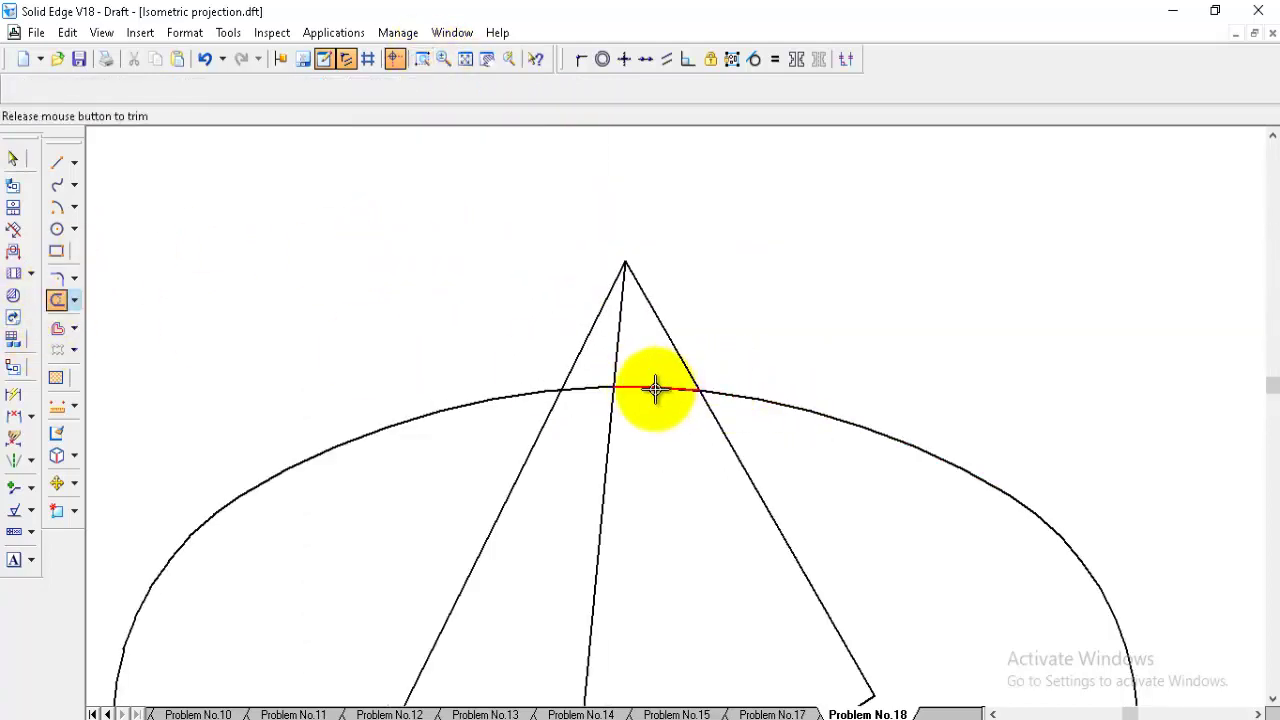
left_click_drag(655, 390, 600, 389)
left_click(465, 59)
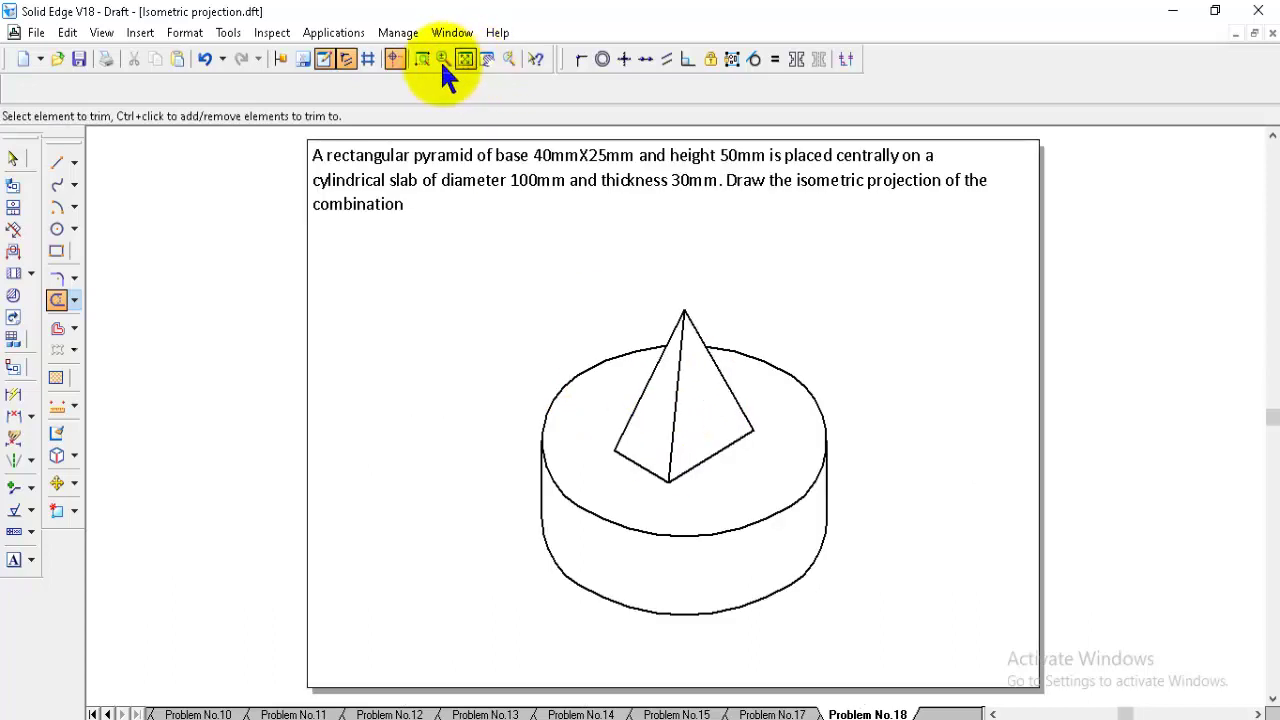
Step: Scale the fenced pyramid and slab by 0.81 about a centre point
left_click(73, 480)
left_click(143, 557)
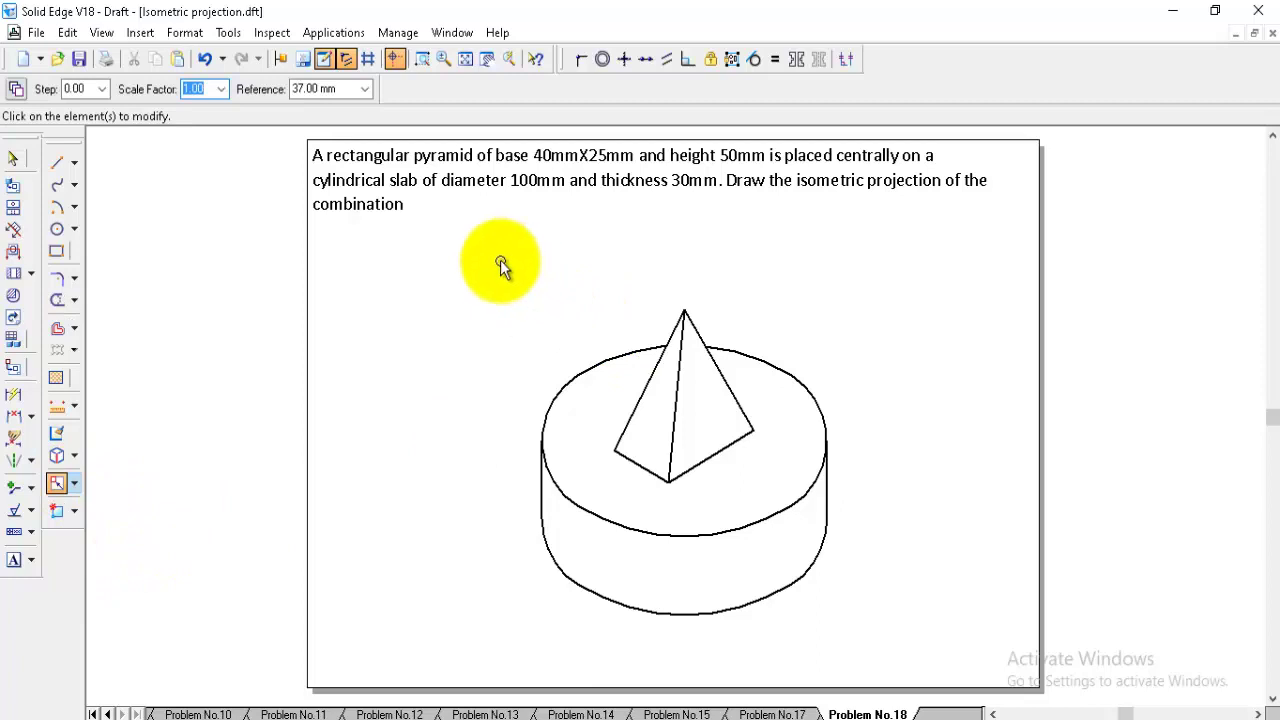
left_click_drag(501, 265, 871, 645)
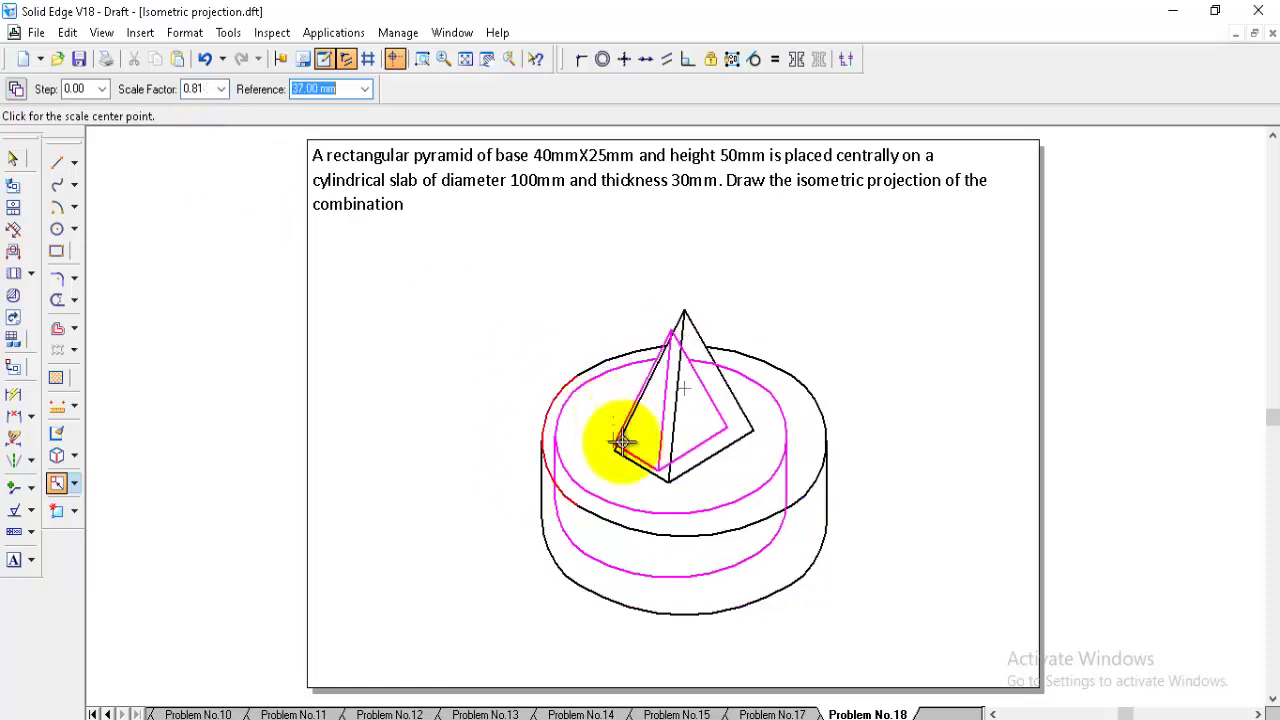
left_click(668, 470)
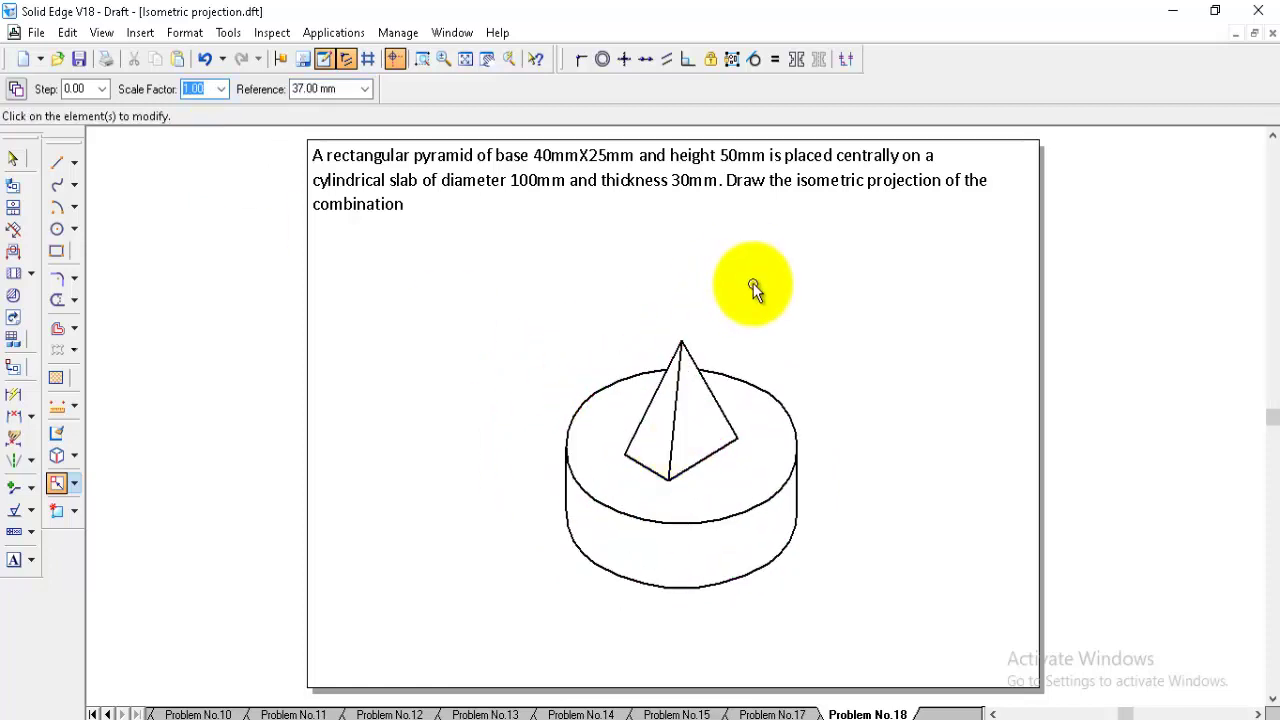